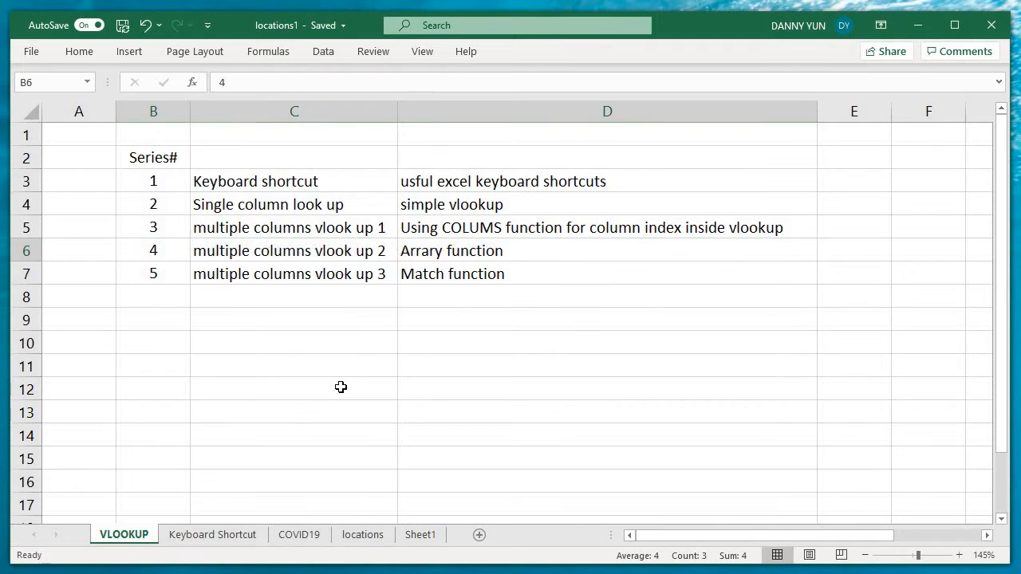
- Go to the COVID19 sheet and select the first empty header cell after new_deaths
key("ctrl+Page_Down")
key("ctrl+Page_Down")
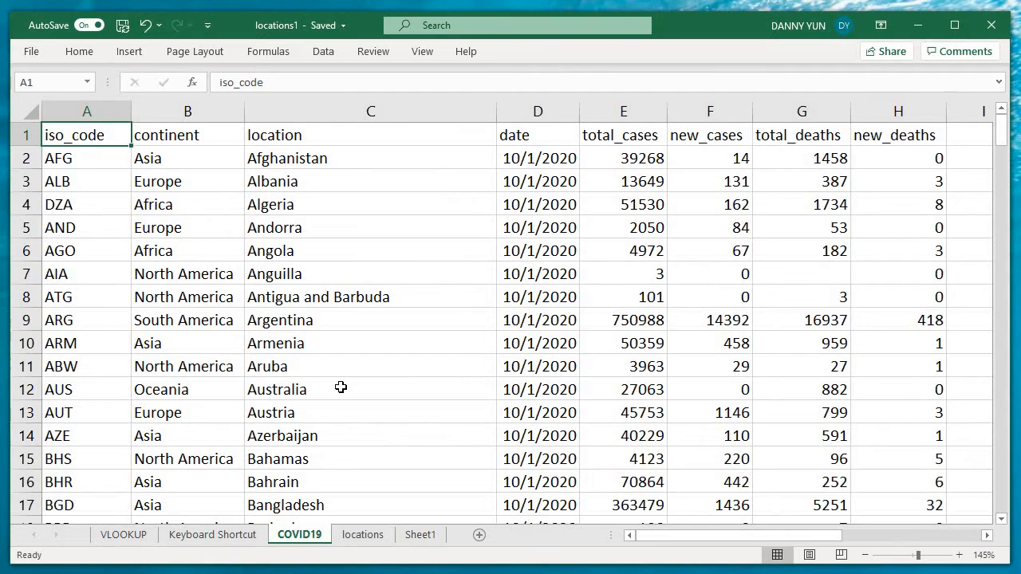
key("ctrl+Right")
key("Right")
key("Right")
key("Left")
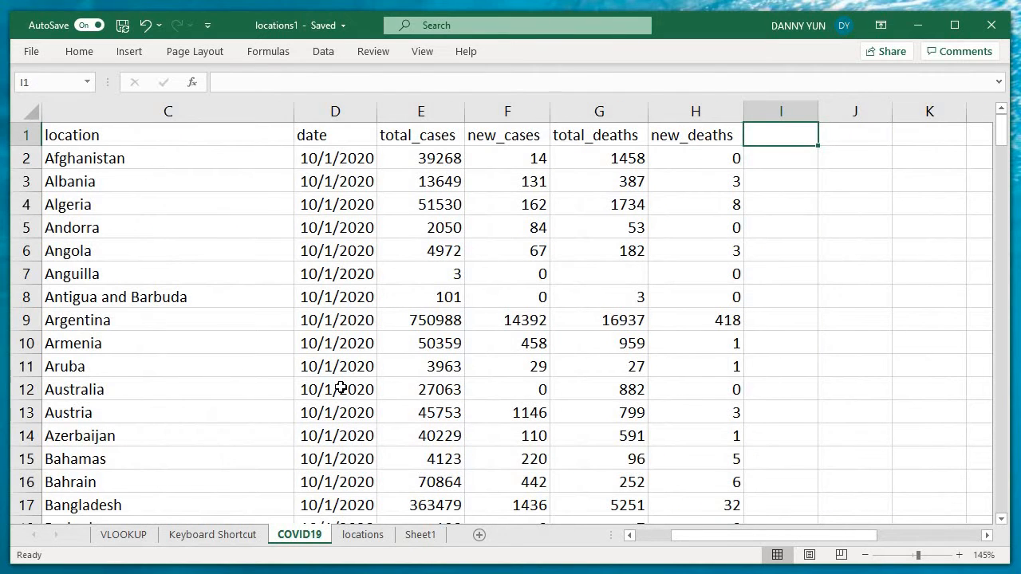
- Examine the yellow-highlighted header cells from population to gdp_per_capita on the locations sheet
key("ctrl+Page_Down")
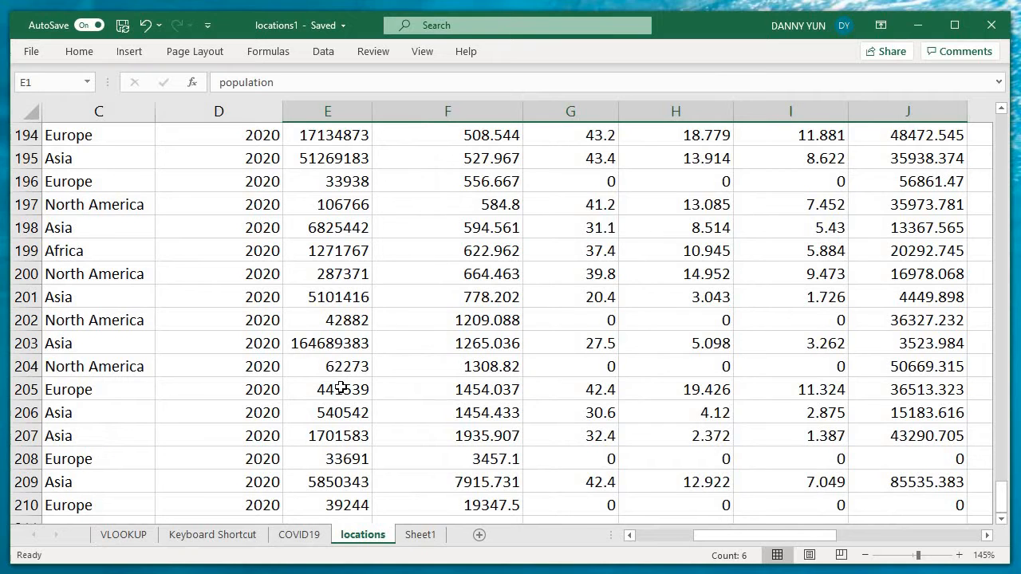
key("ctrl+BackSpace")
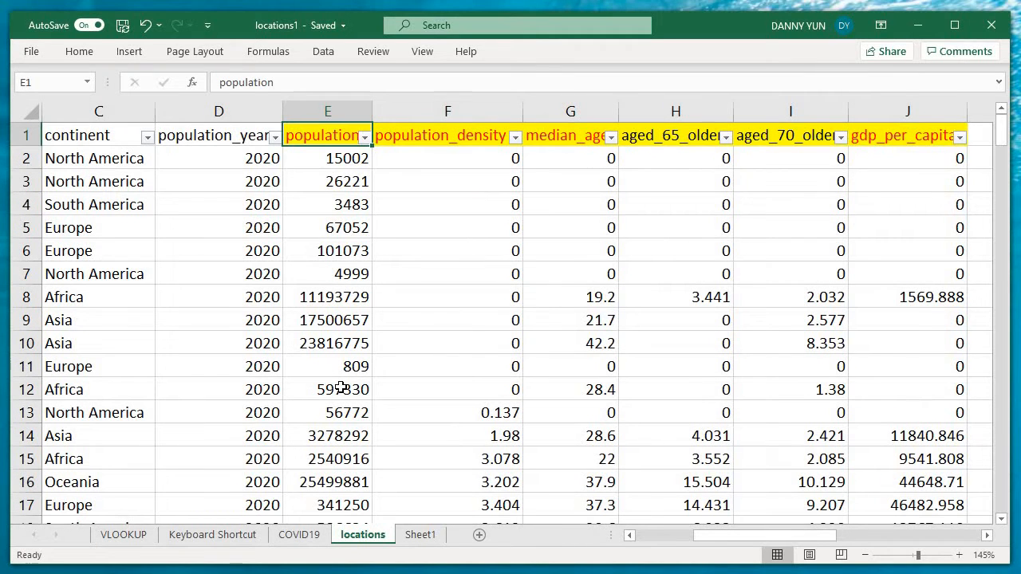
key("shift+Right")
key("shift+Right")
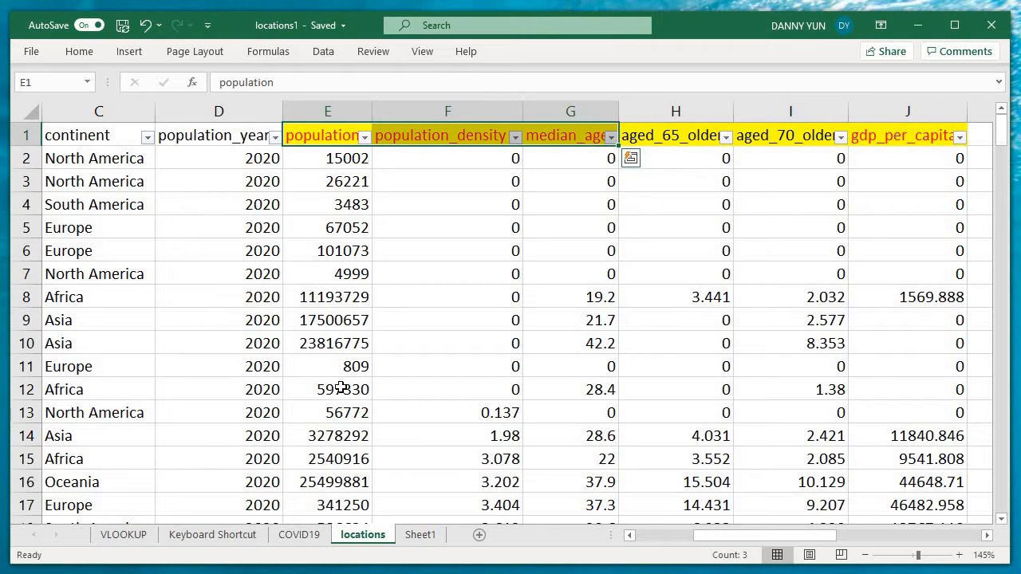
key("Right")
key("Left")
key("Right")
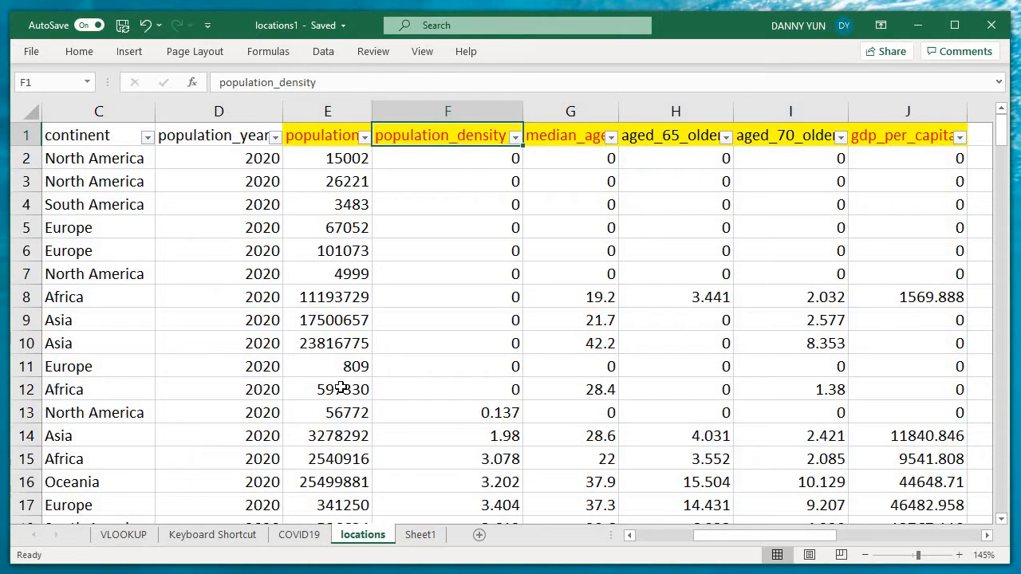
key("Right")
key("Right")
key("Right")
key("Right")
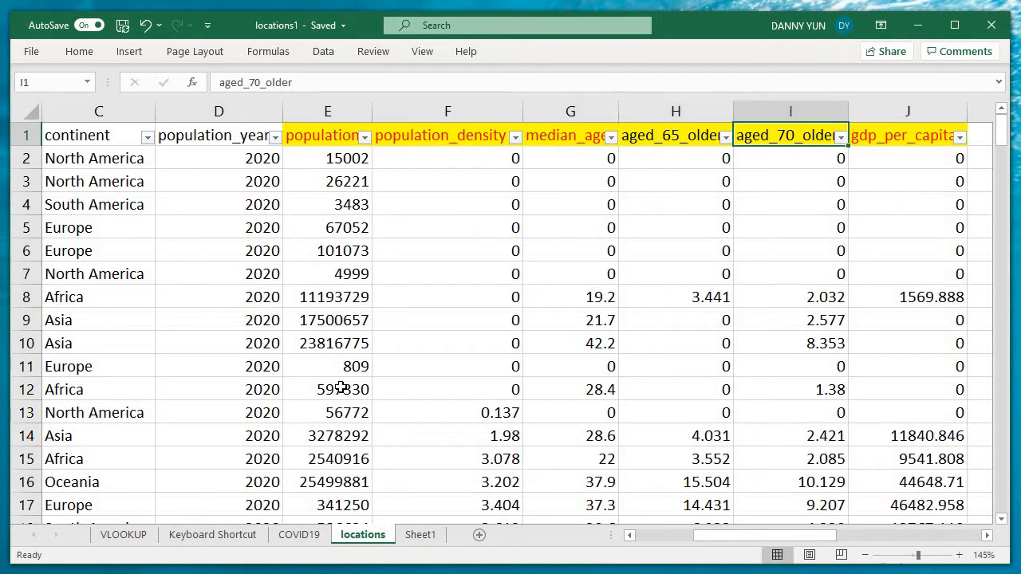
key("Left")
key("Left")
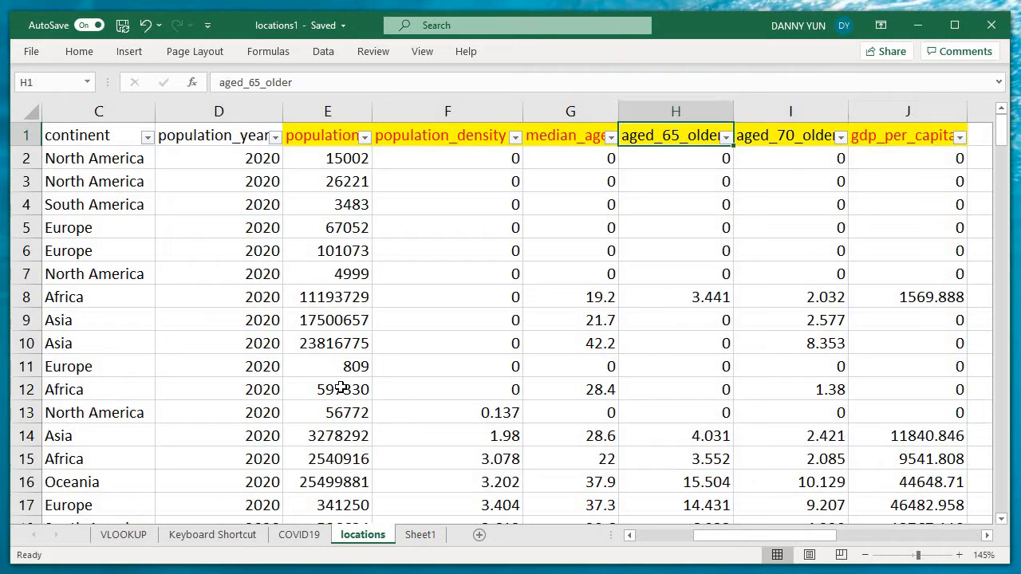
key("shift+Right")
key("Left")
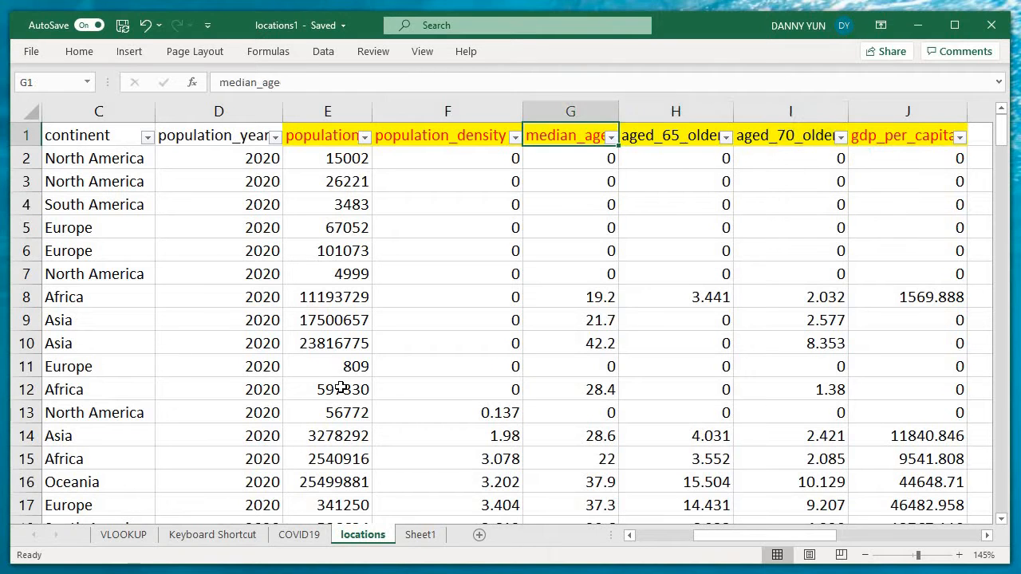
key("Left")
key("Left")
key("shift+Right")
key("shift+Right")
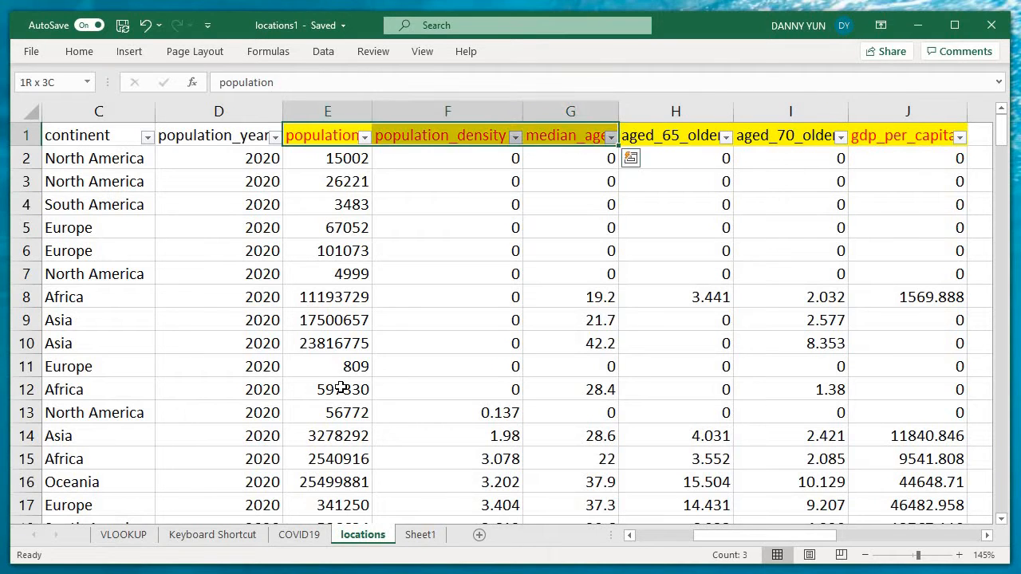
key("shift+Left")
key("shift+Left")
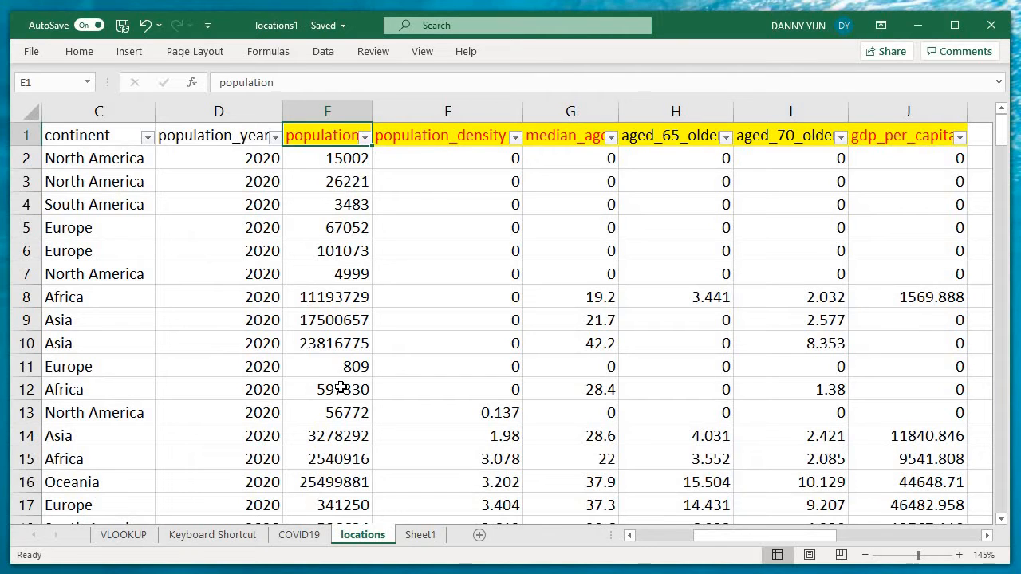
- Copy the headers from population to gdp_per_capita and paste them into the COVID19 sheet starting at I1
key("ctrl+shift+Right")
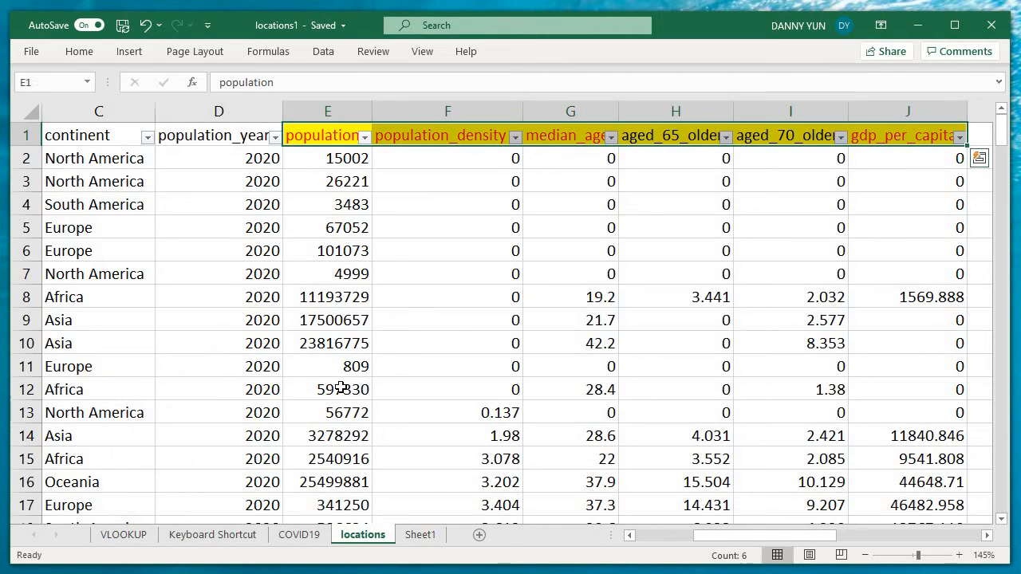
key("ctrl+c")
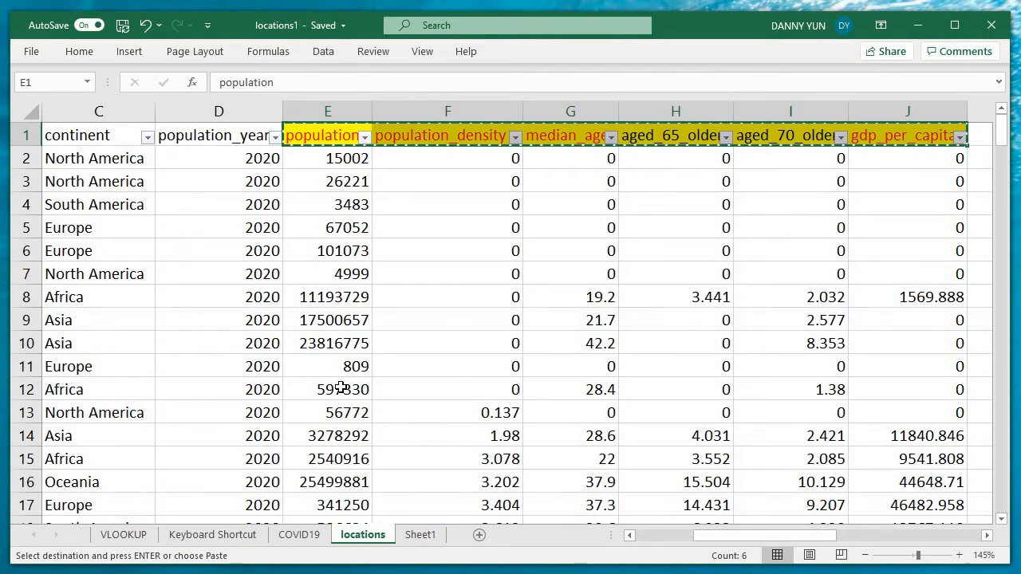
key("ctrl+Page_Up")
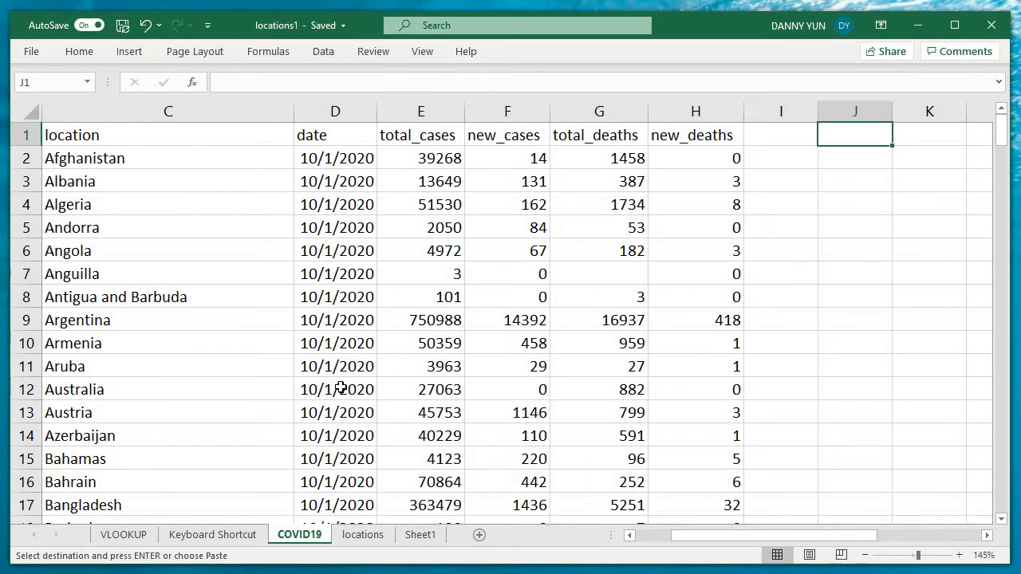
key("ctrl+v")
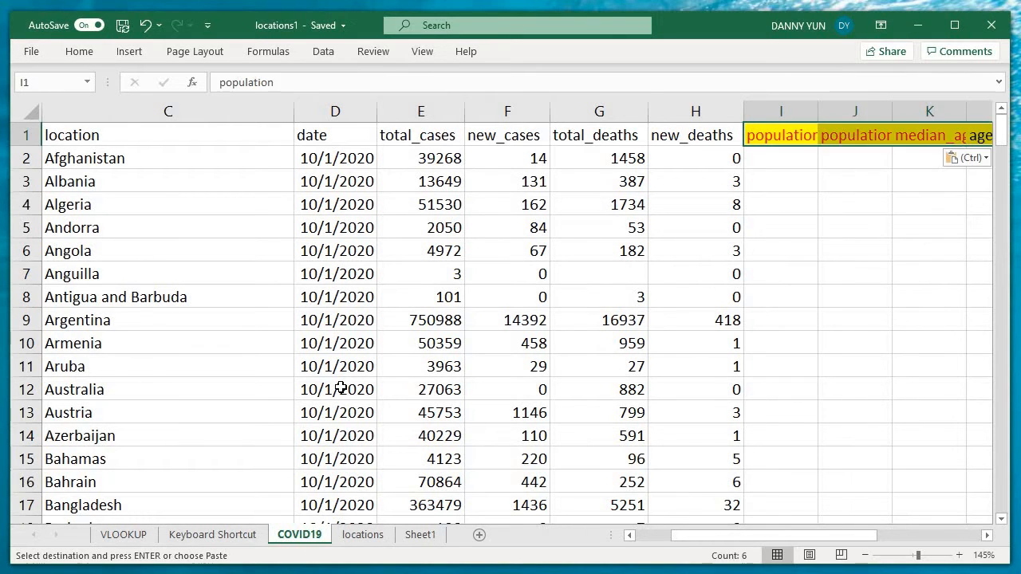
- Try deleting the aged_65_older and aged_70_older columns from the COVID19 sheet and undo the deletion
key("Right")
key("Right")
key("Right")
key("Right")
key("Right")
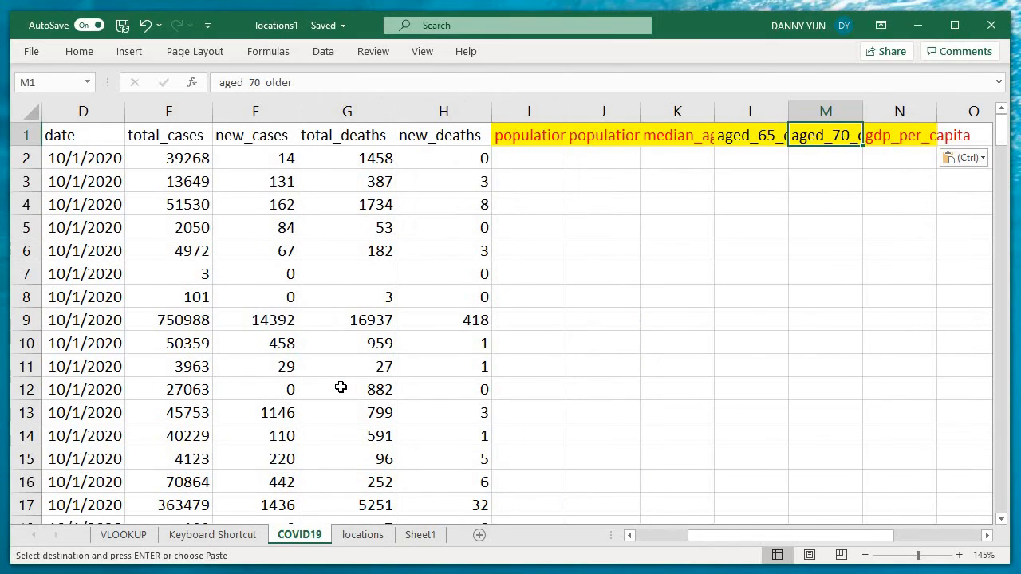
key("Left")
key("Left")
key("shift+Right")
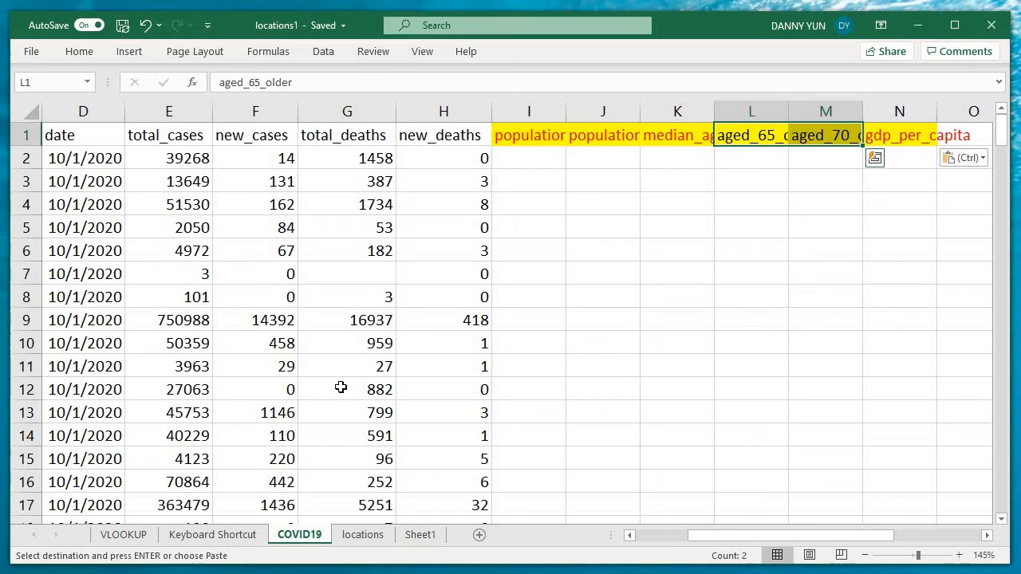
key("shift+Left")
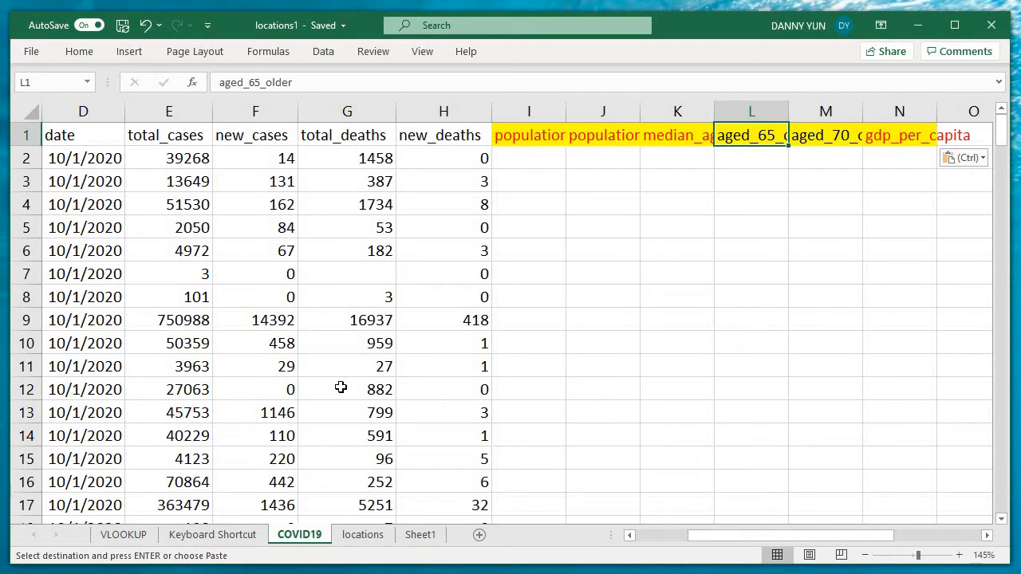
key("shift+Right")
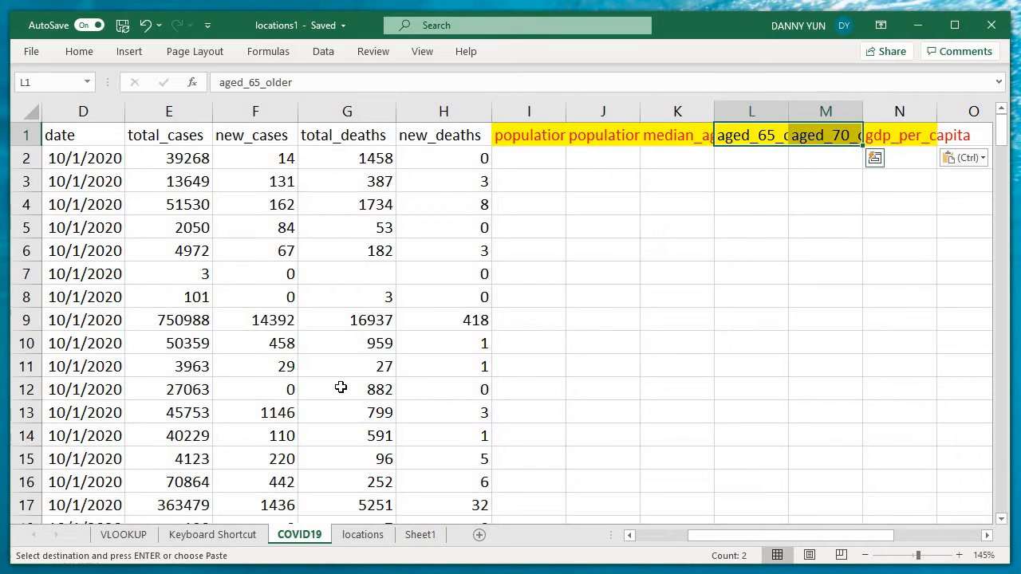
key("ctrl+shift+Down")
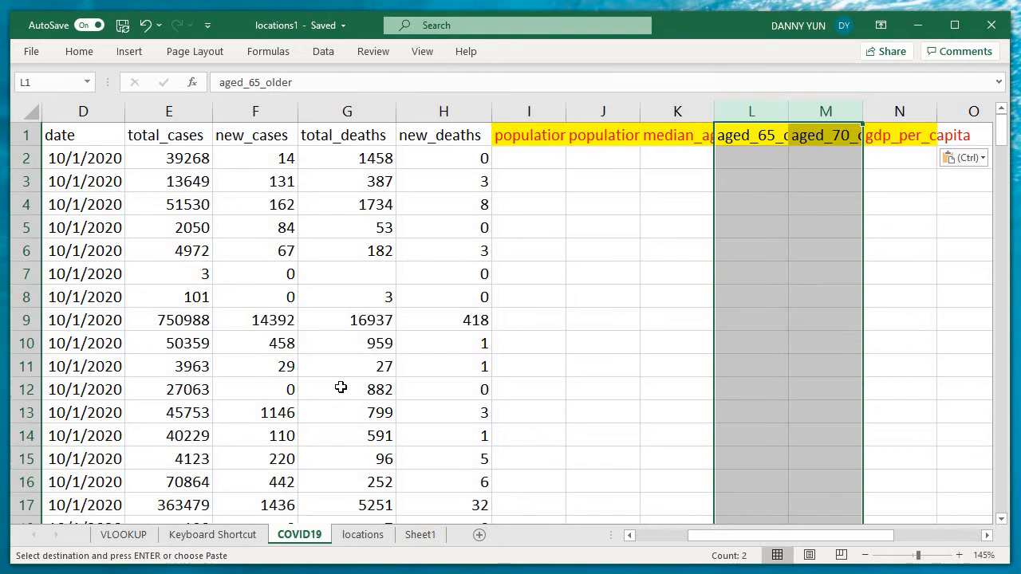
key("ctrl+minus")
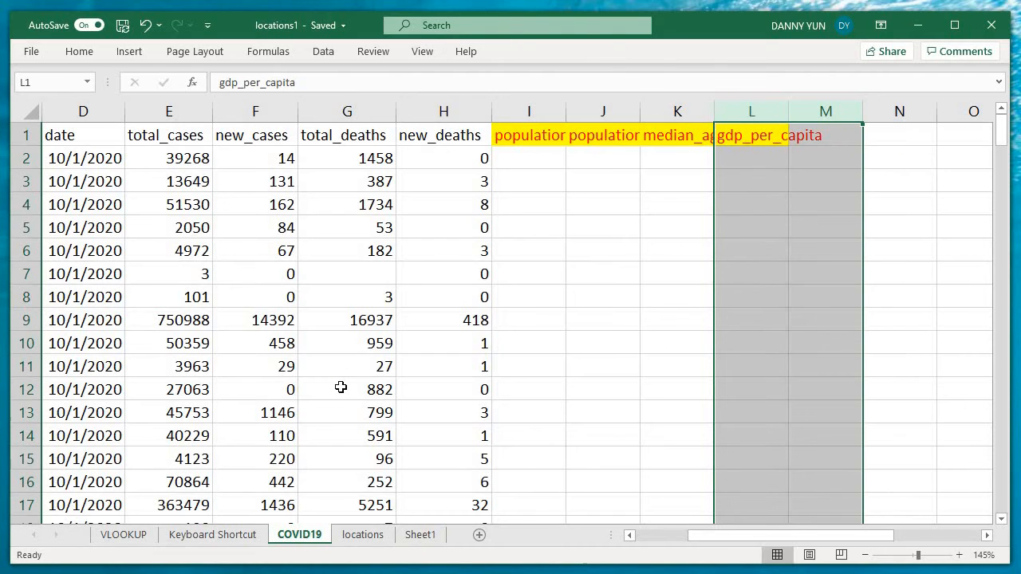
key("ctrl+z")
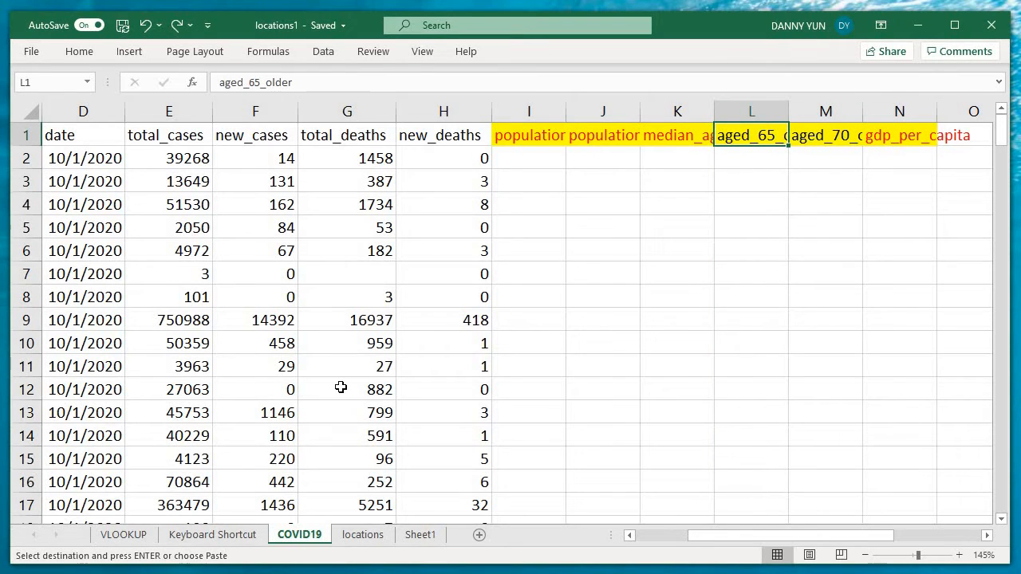
- Delete the entire aged_65_older and aged_70_older columns from the COVID19 sheet
key("shift+Right")
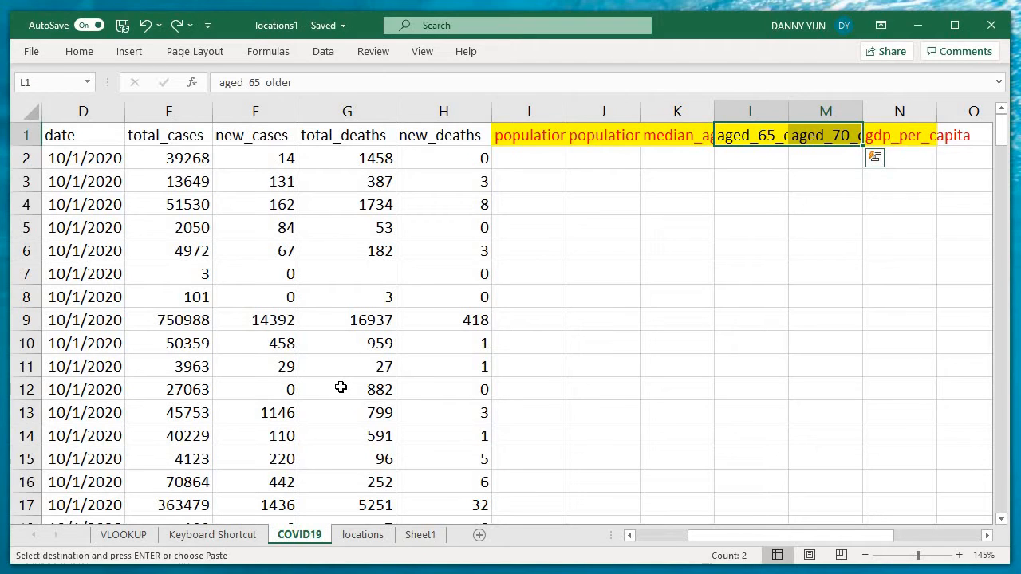
key("ctrl+space")
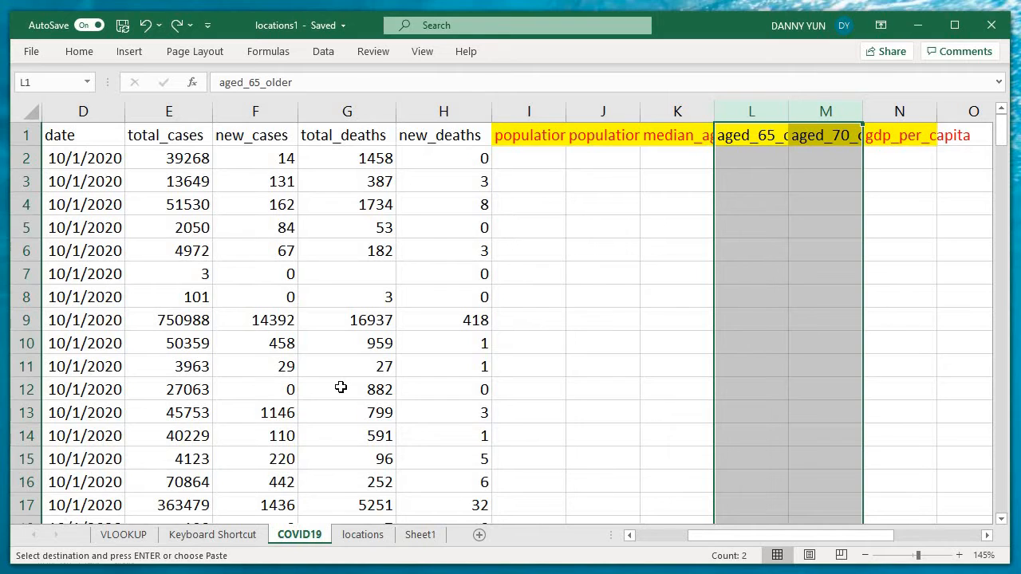
key("Return")
- Check the remaining pasted headers from population to gdp_per_capita and save the workbook
key("Left")
key("Left")
key("Left")
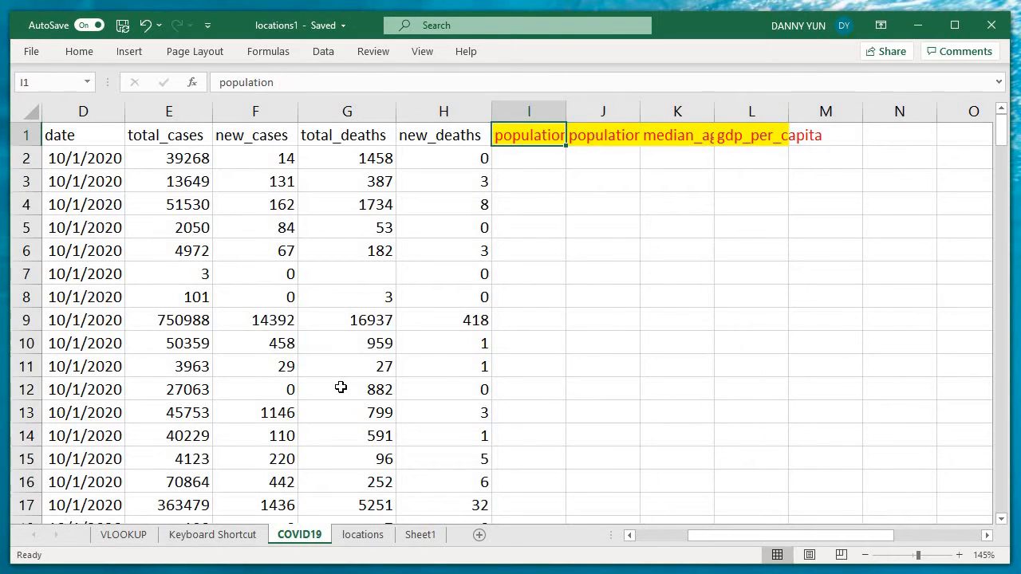
key("Right")
key("Right")
key("Right")
key("Right")
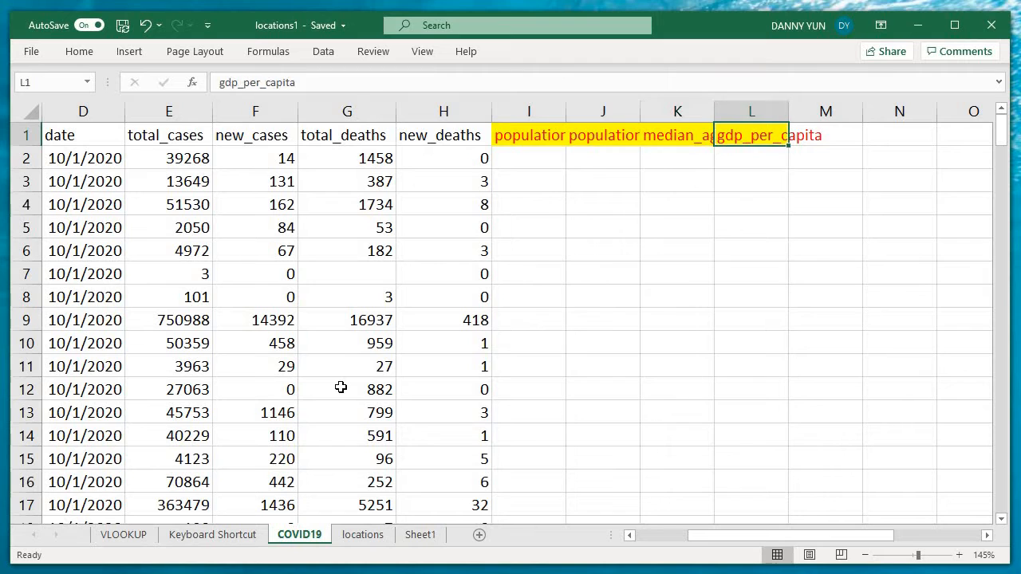
key("Left")
key("Left")
key("Left")
key("Left")
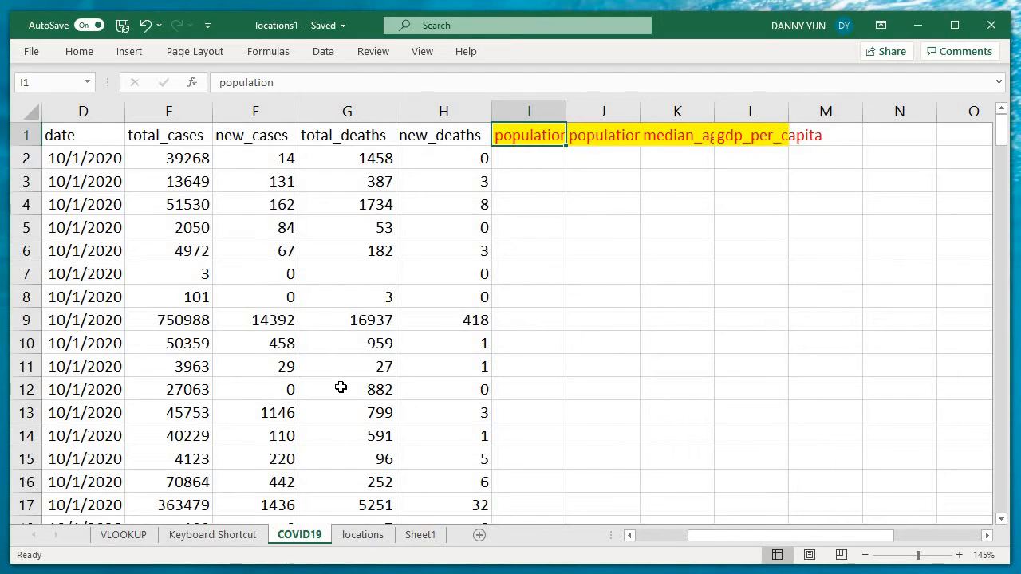
key("ctrl+s")
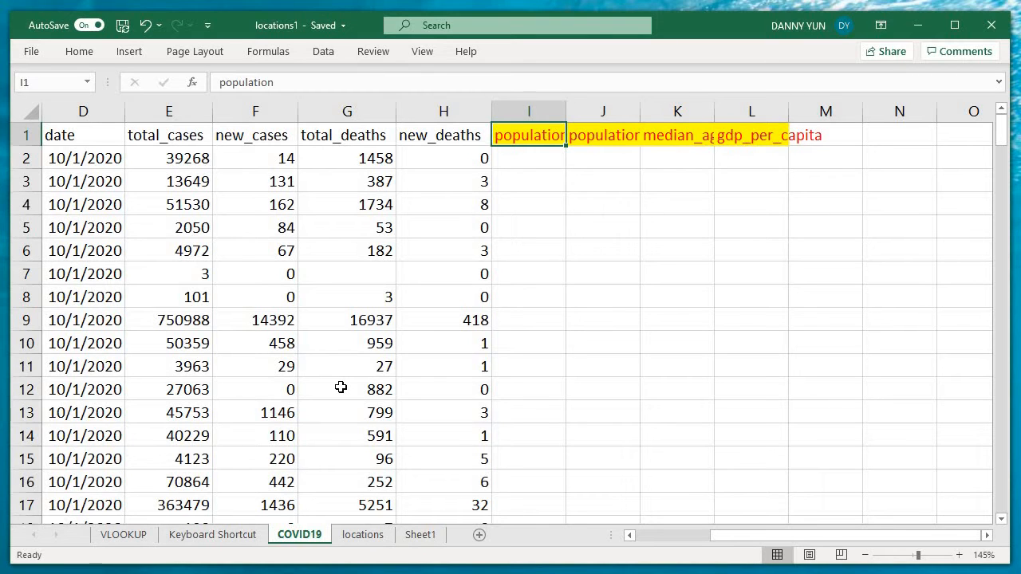
- Try autofitting the widths of the four columns from population to gdp_per_capita and undo the change
key("ctrl+shift+Right")
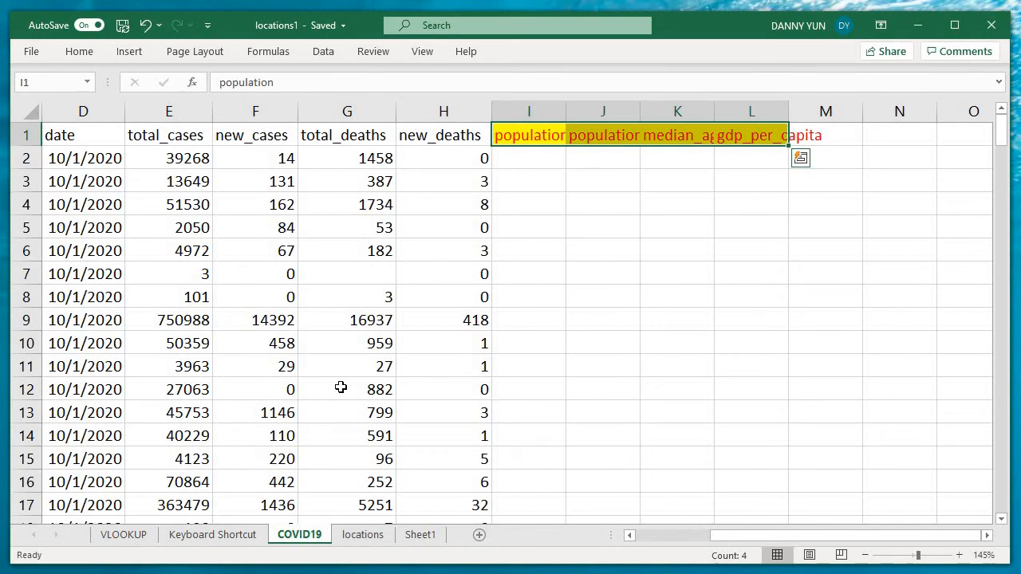
key("ctrl+shift+Down")
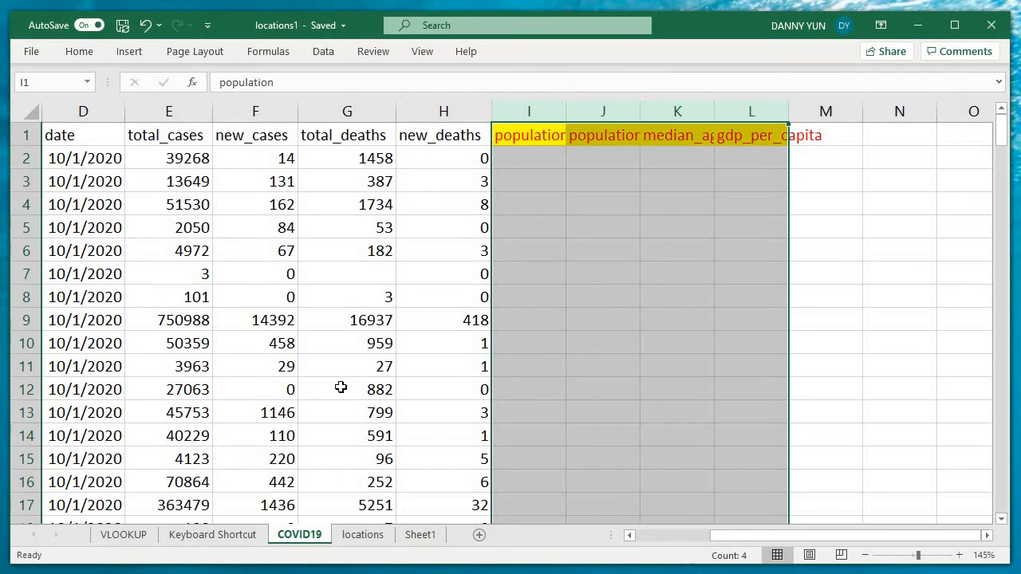
key("alt")
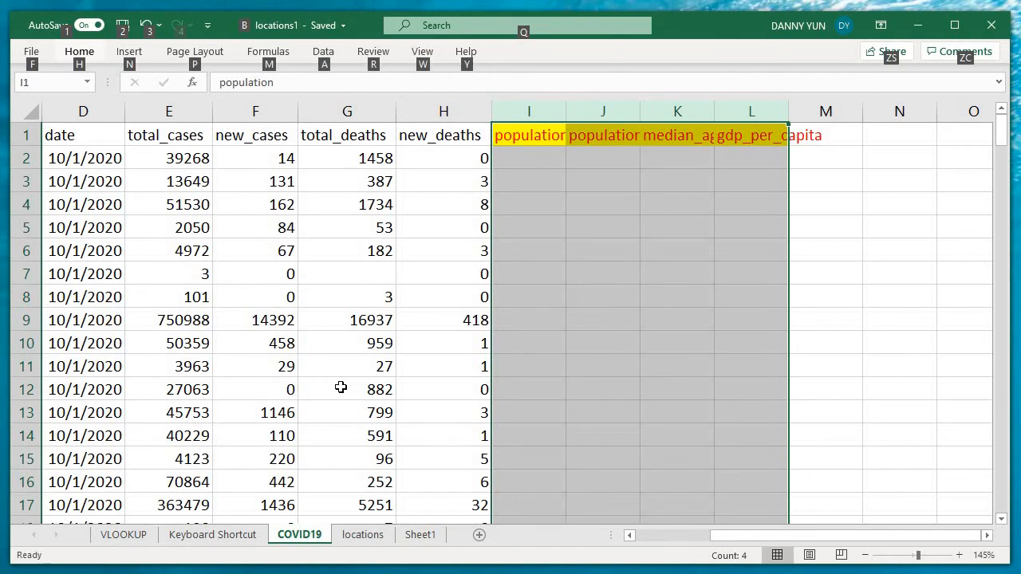
key("o")
key("a")
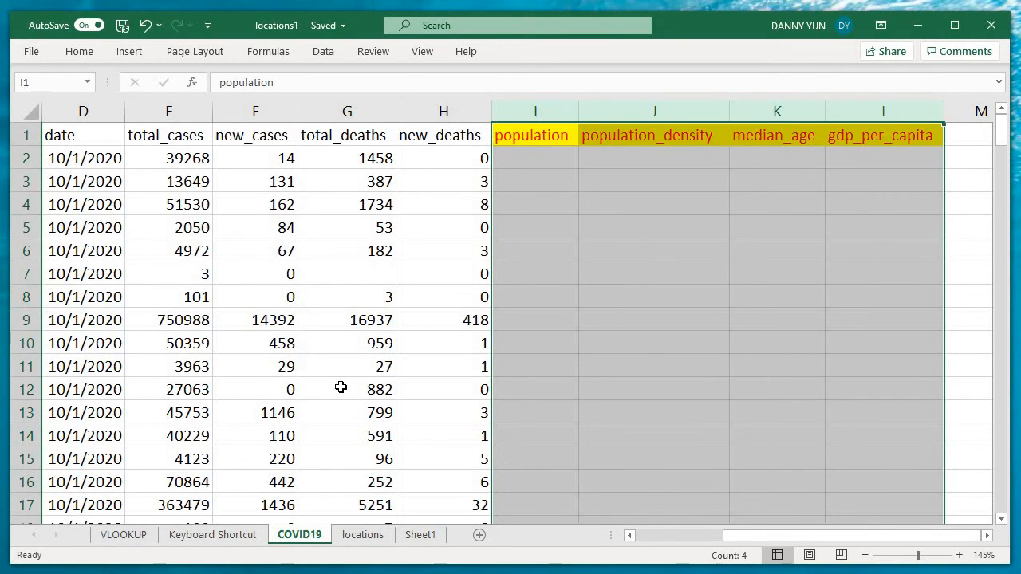
key("ctrl+z")
key("ctrl+z")
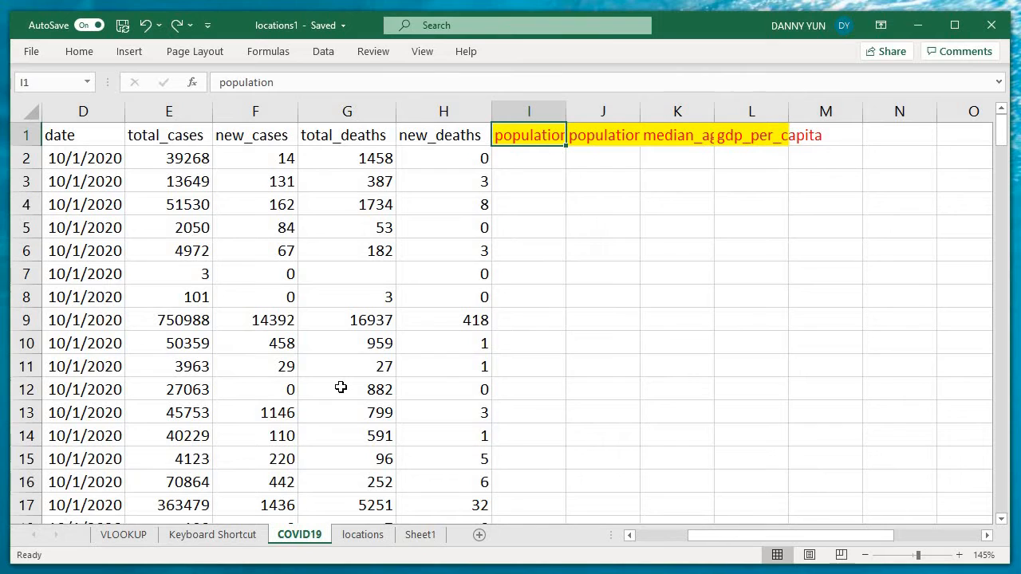
- Autofit the widths of the four columns from population to gdp_per_capita on the COVID19 sheet
key("ctrl+shift+Right")
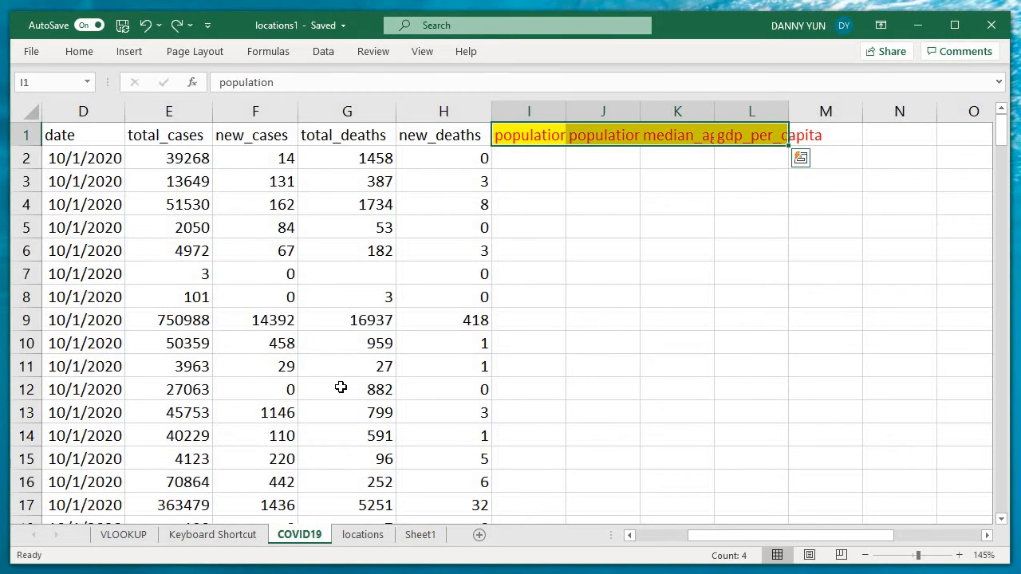
key("ctrl+shift+Down")
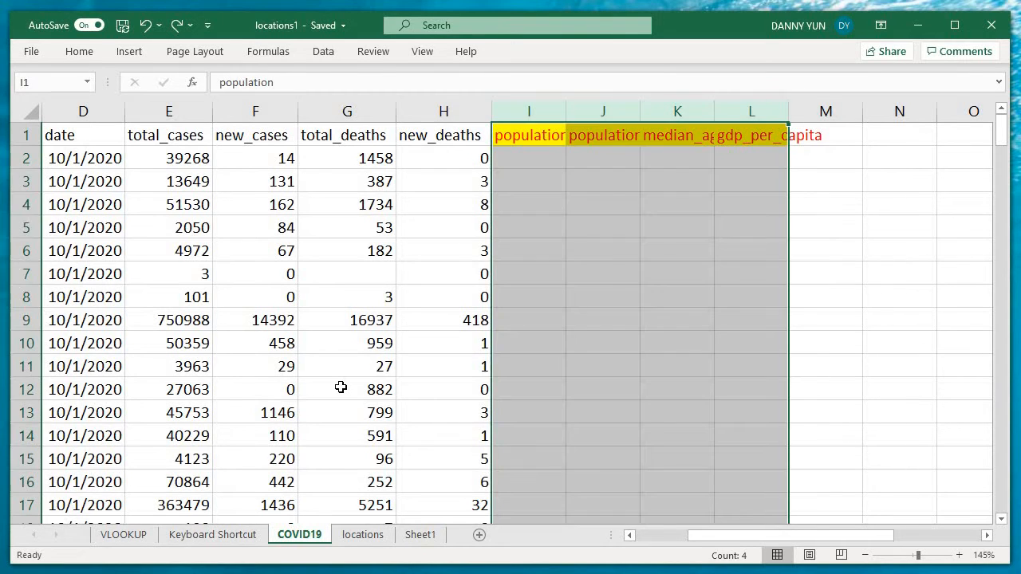
key("alt")
key("e")
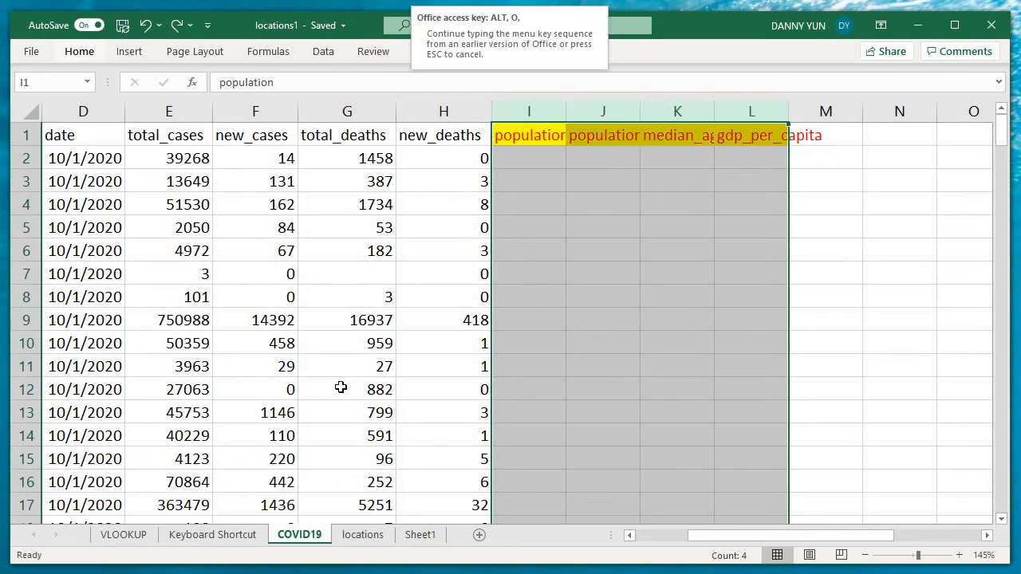
key("a")
key("Escape")
key("alt+h")
key("o")
key("i")
key("Right")
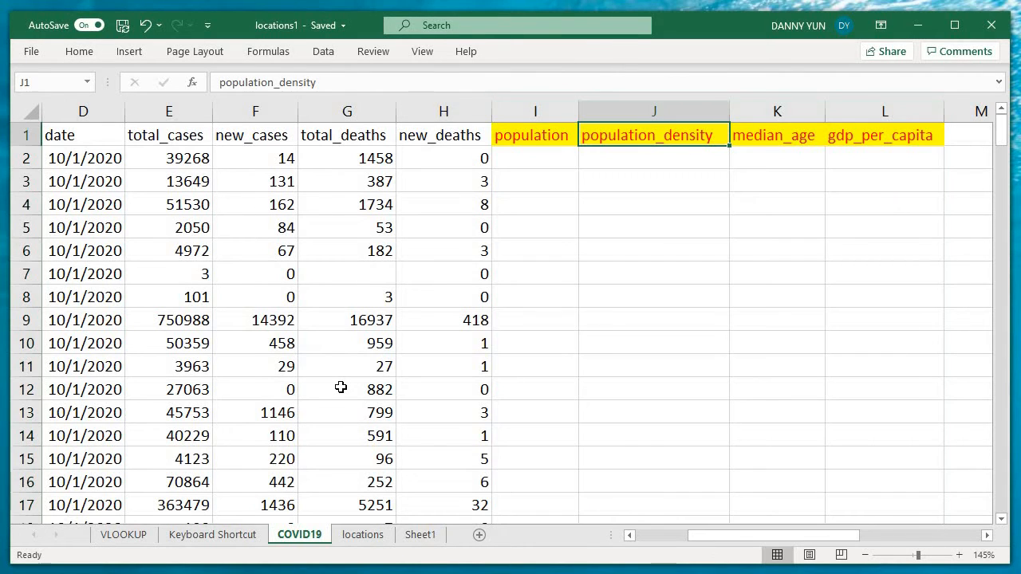
- Start a VLOOKUP formula in cell I2 with the row's location, column-locked as $C2, as the lookup value
key("Left")
key("Down")
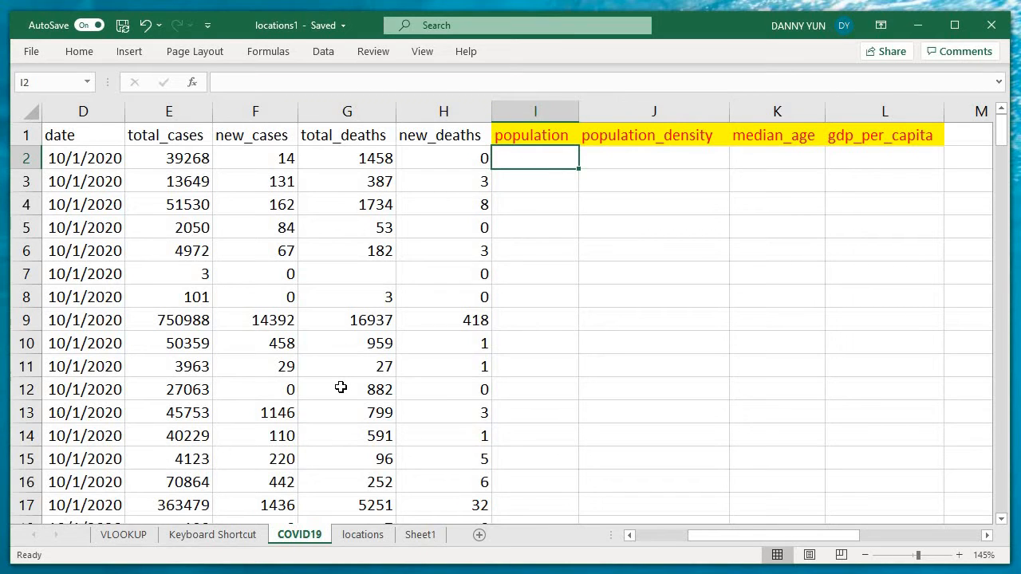
type("=v")
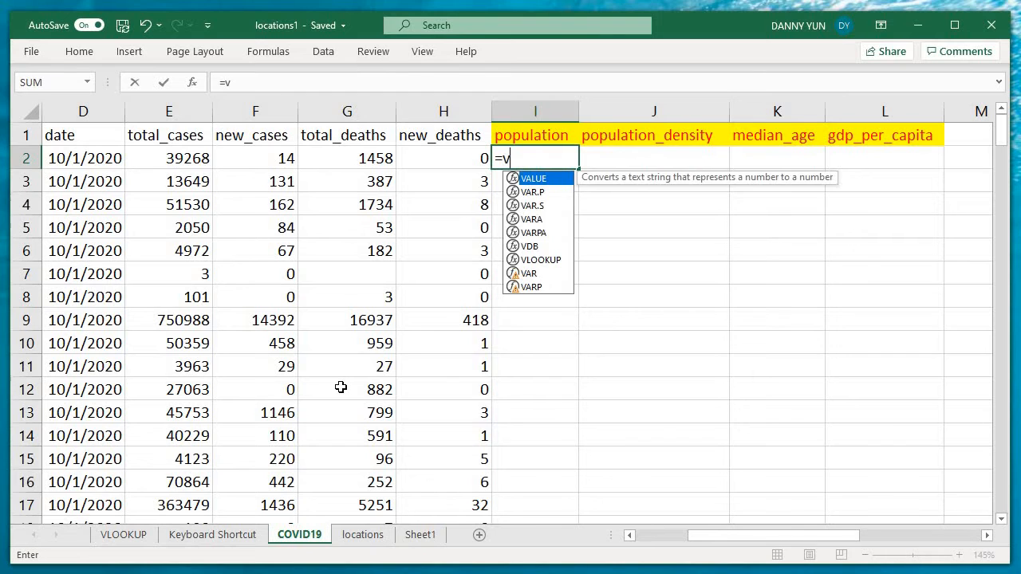
type("l")
key("Tab")
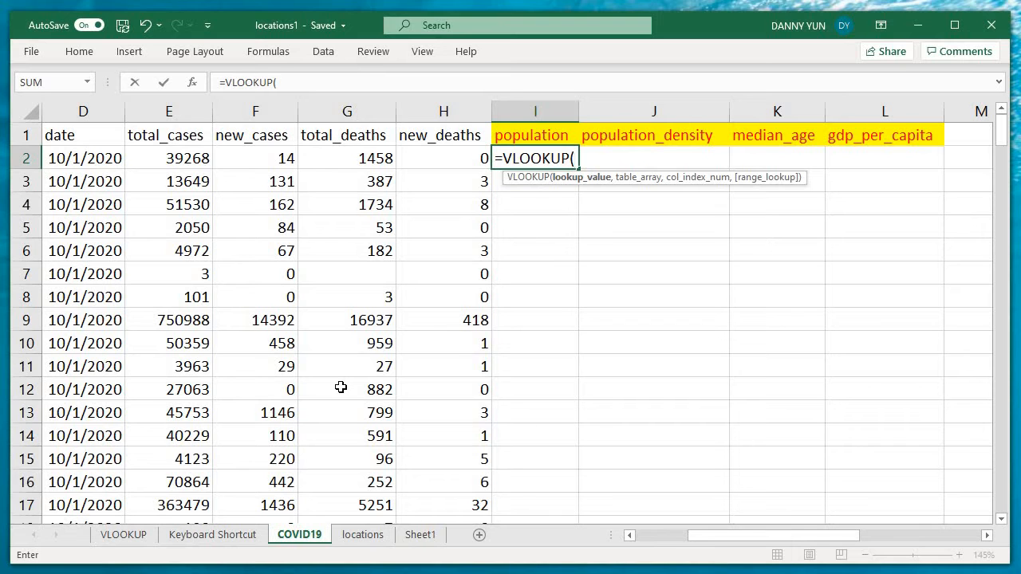
key("Left")
key("Left")
key("Left")
key("Left")
key("Left")
key("Left")
key("Left")
key("Left")
key("Right")
key("Right")
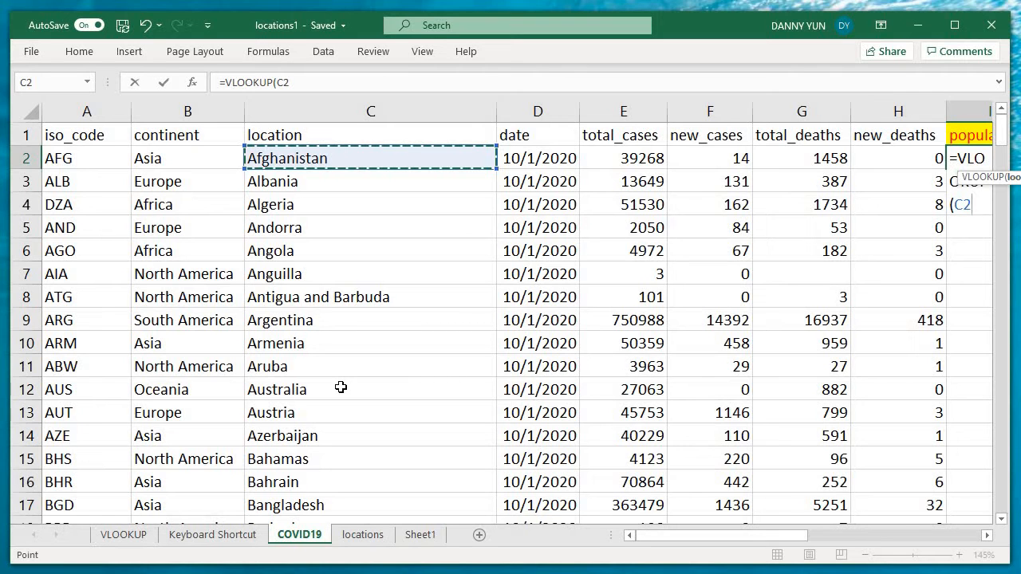
key("F4")
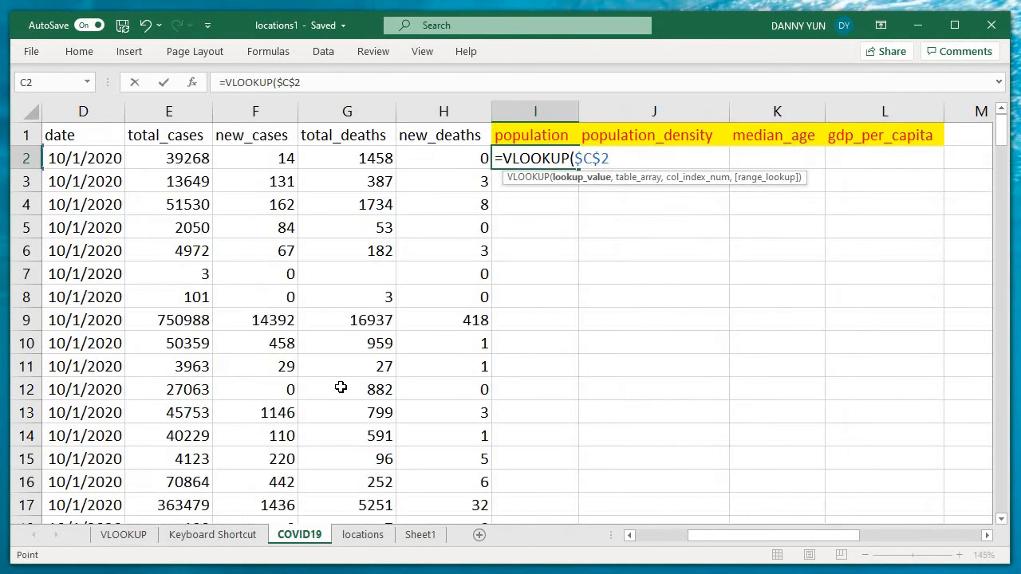
key("F4")
key("F4")
type(",")
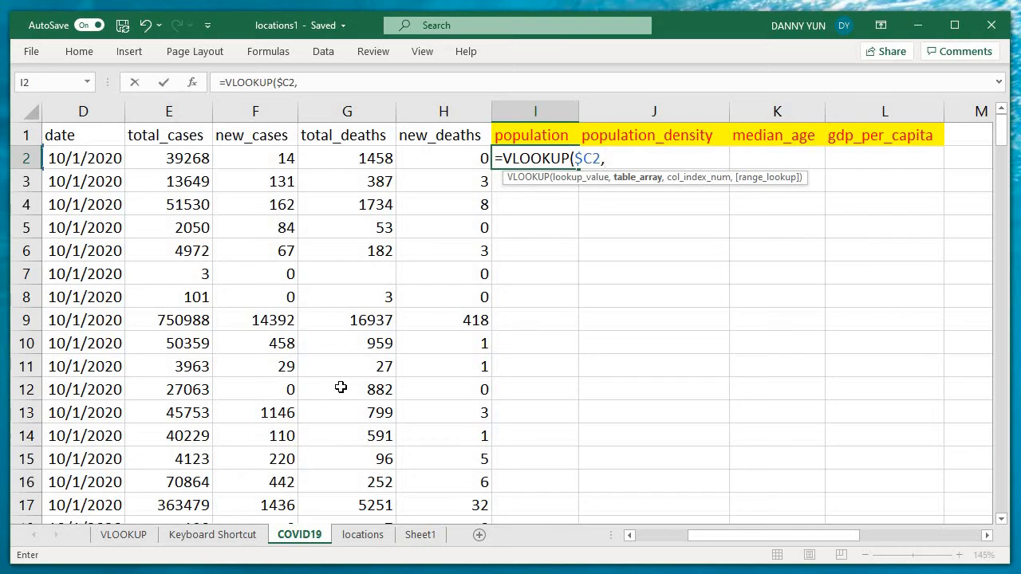
- Set the VLOOKUP table array to the absolute range $B$1:$J$210 on the locations sheet
key("ctrl+Page_Down")
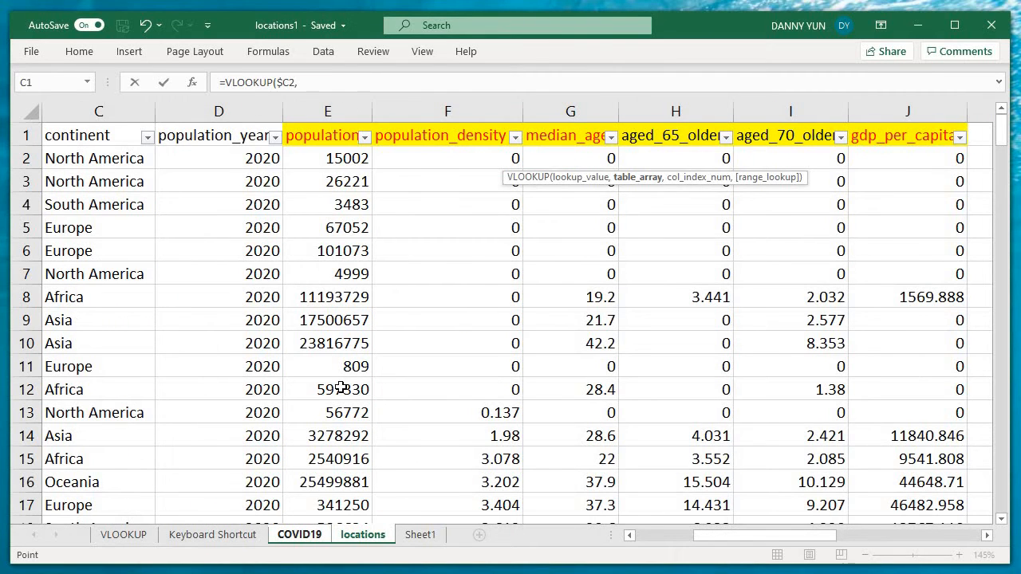
key("Left")
key("Left")
key("Right")
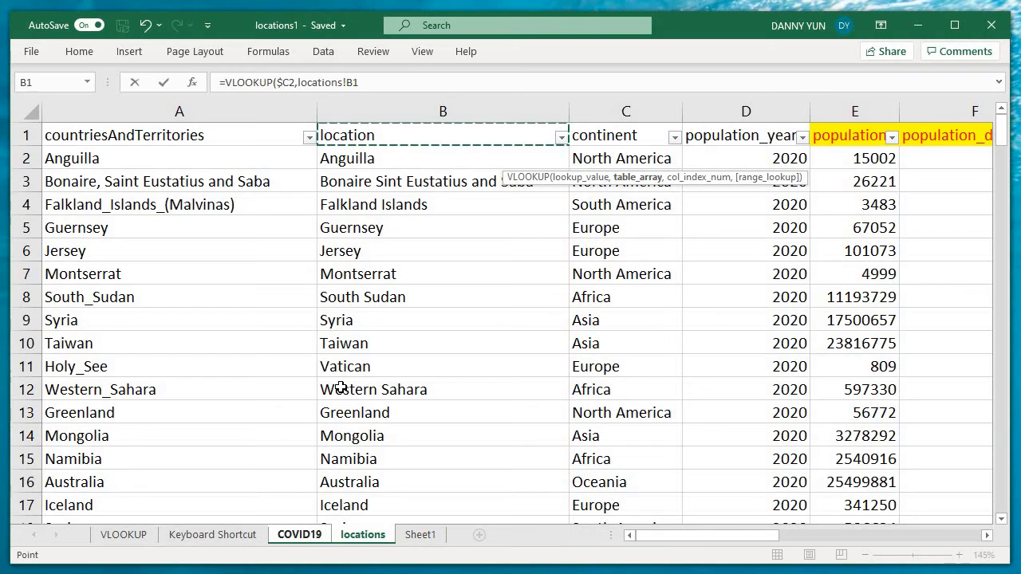
key("shift+Right")
key("shift+Right")
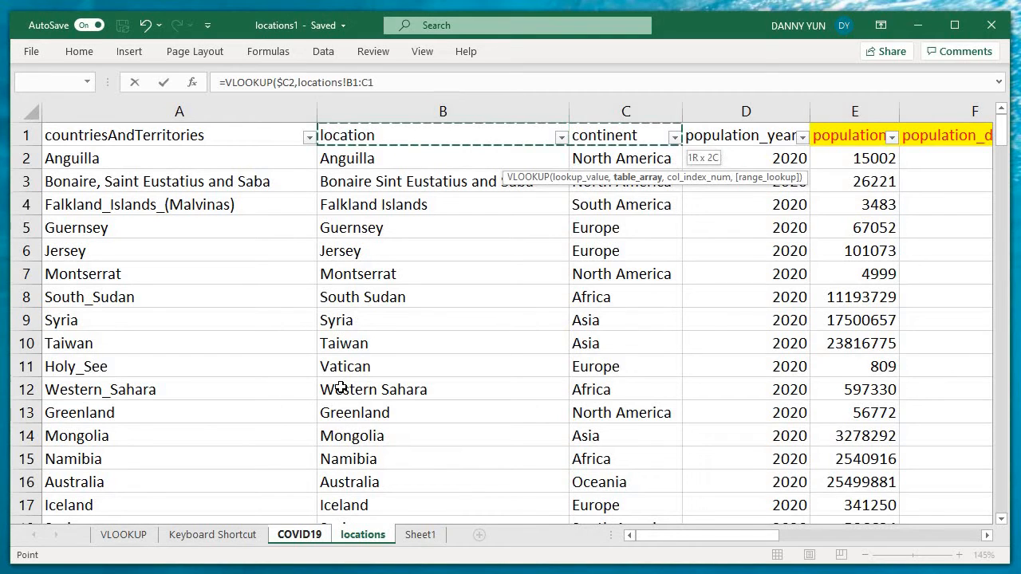
key("shift+Right")
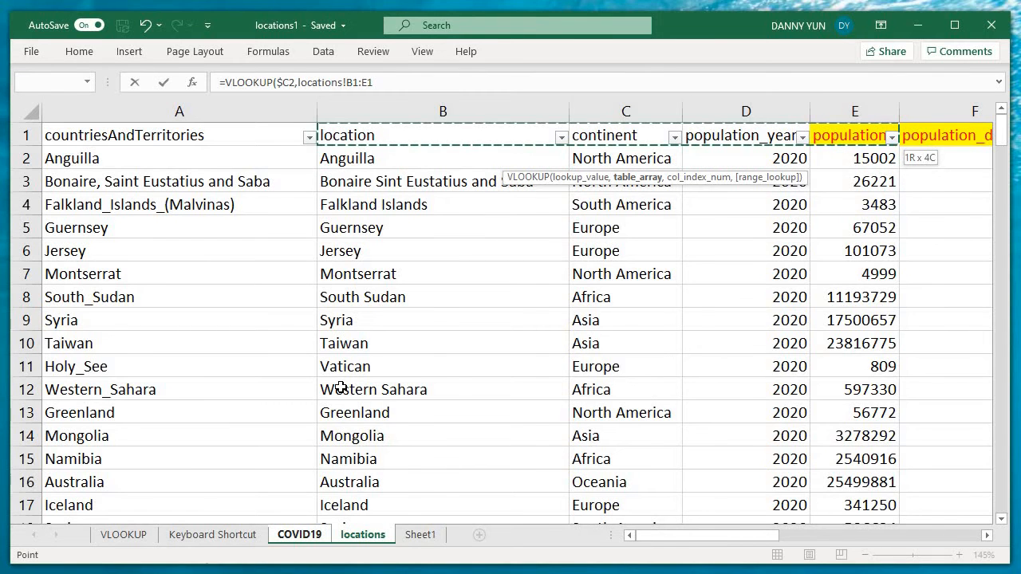
key("shift+Right")
key("shift+Right")
key("shift+Right")
key("shift+Right")
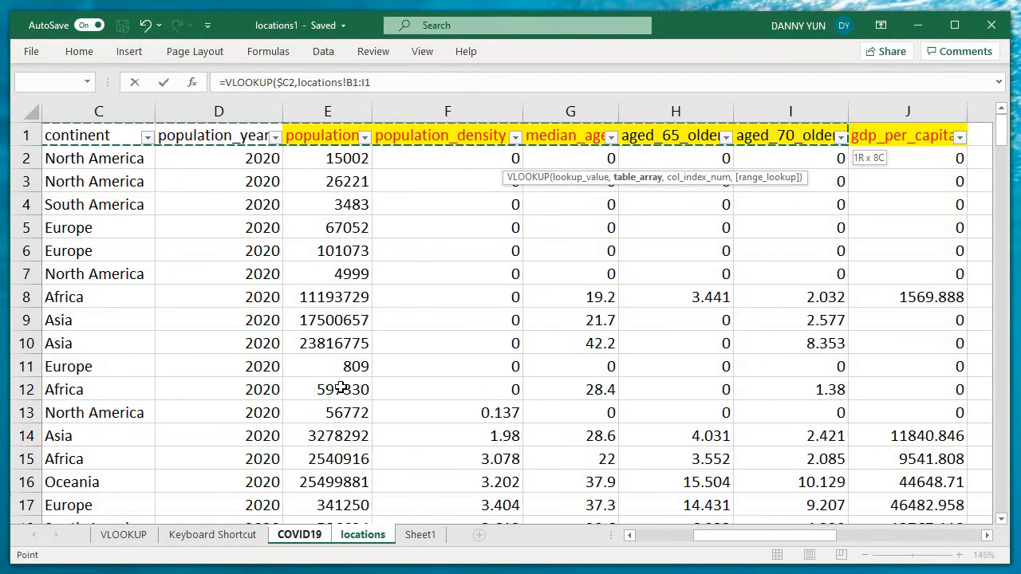
key("shift+Left")
key("shift+Right")
key("shift+Right")
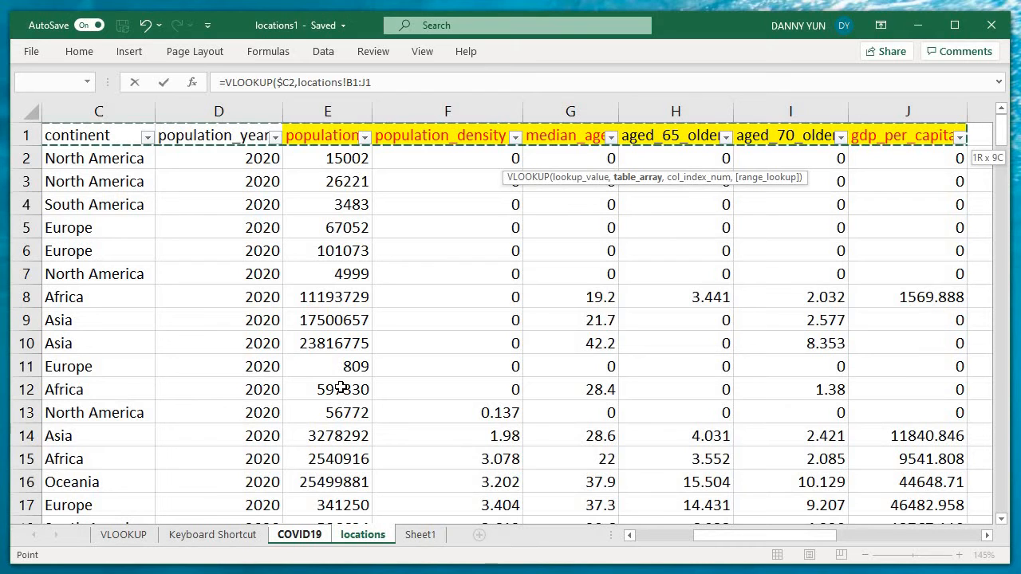
key("ctrl+shift+Down")
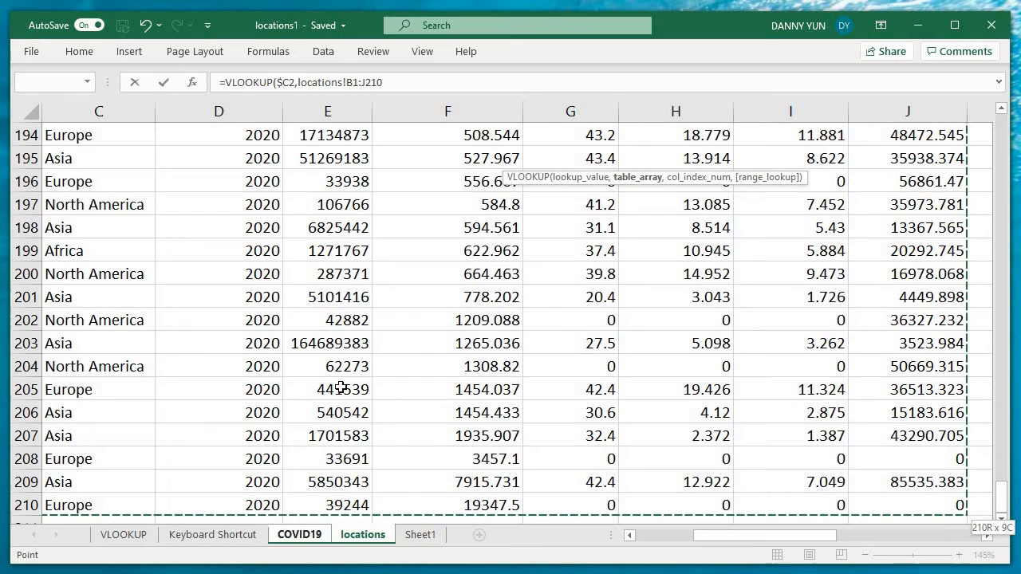
key("F4")
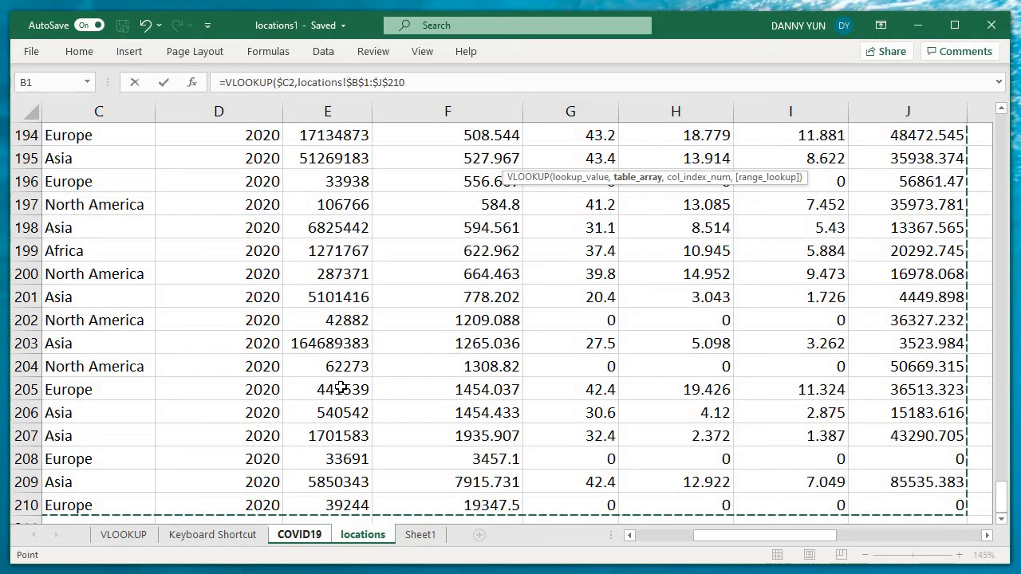
- Complete the VLOOKUP with the column index array {4,5,6,9} and exact match 0, and enter the formula
type(",{4")
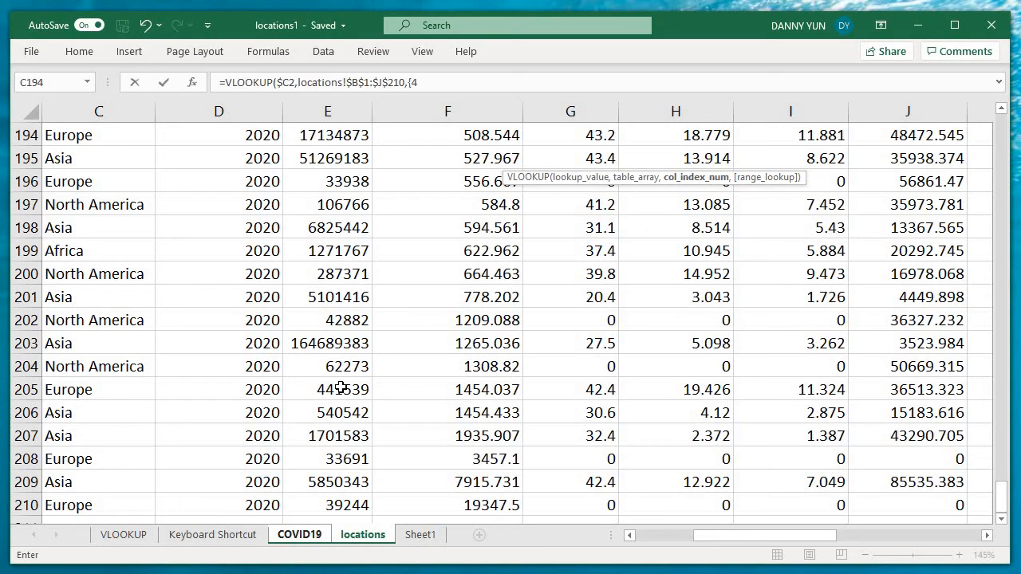
type(",5,6,9},")
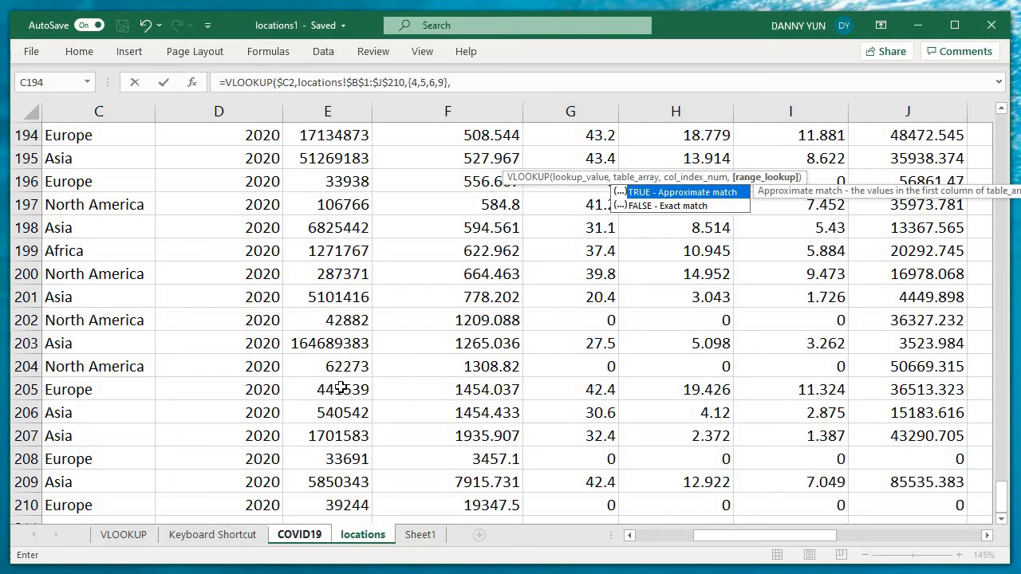
type("0)")
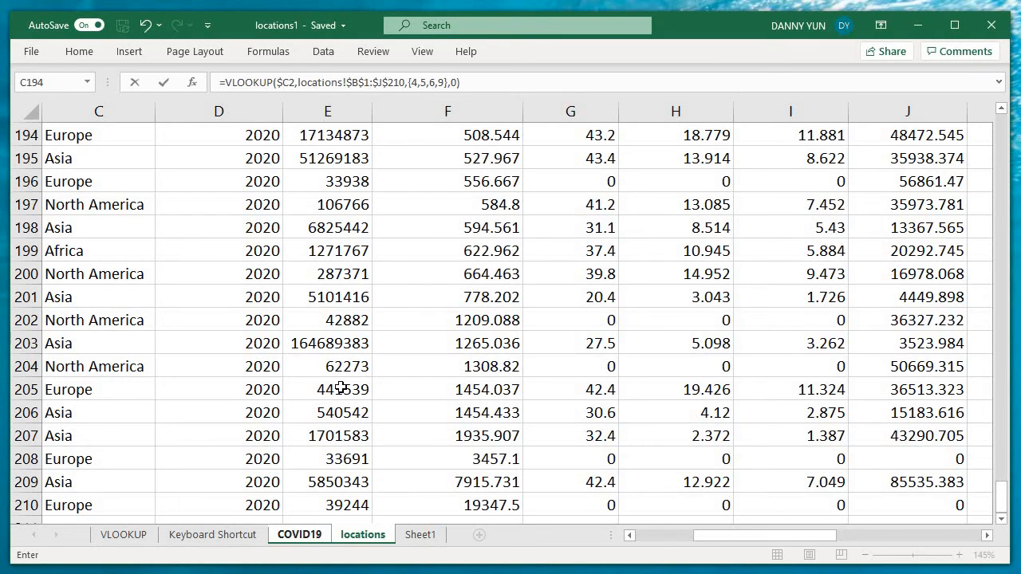
key("Return")
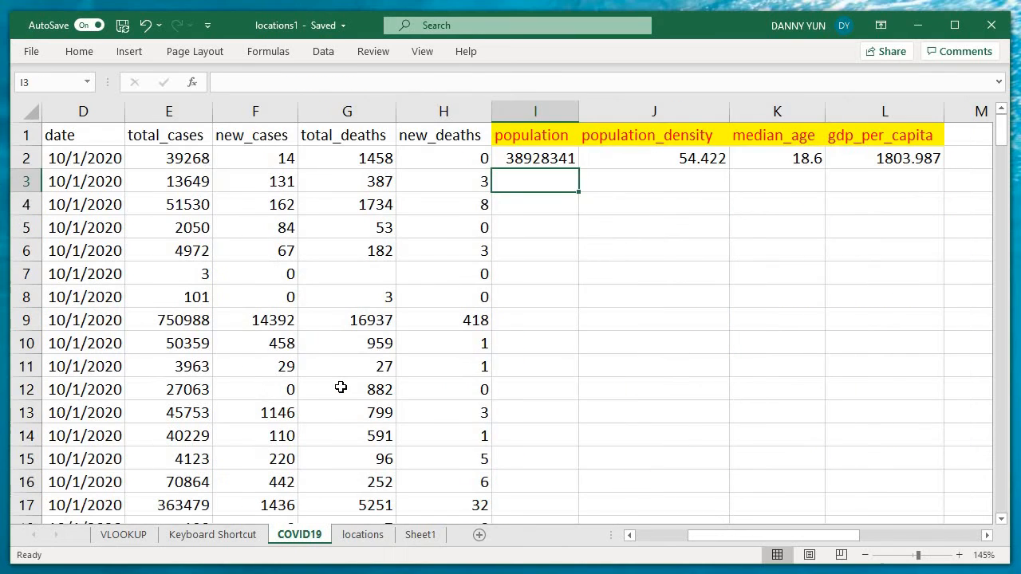
- Examine the formula behind each of the four lookup cells from I2 to L2
key("Up")
key("Right")
key("Right")
key("Right")
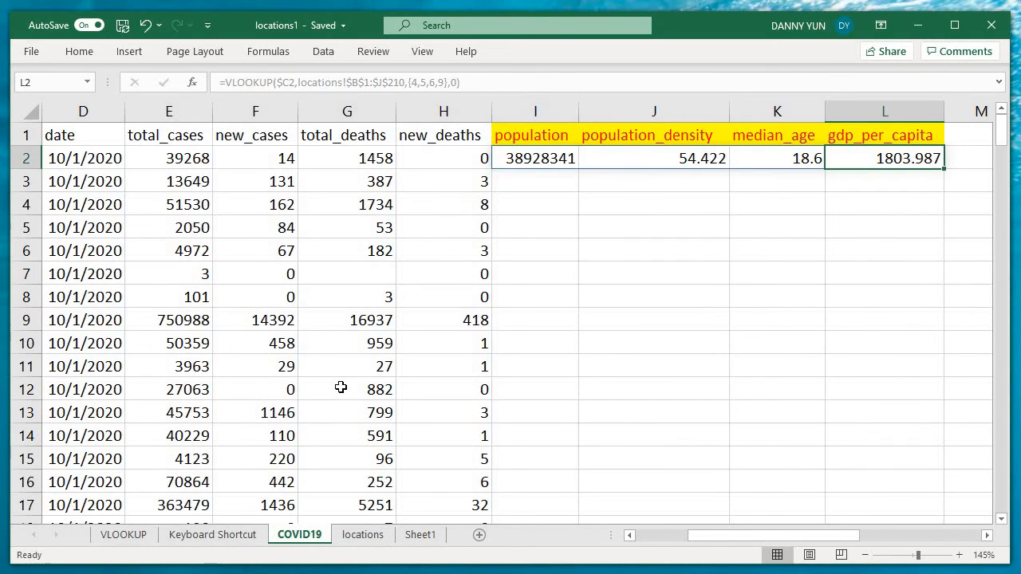
key("Left")
key("Left")
key("Left")
key("Right")
key("Right")
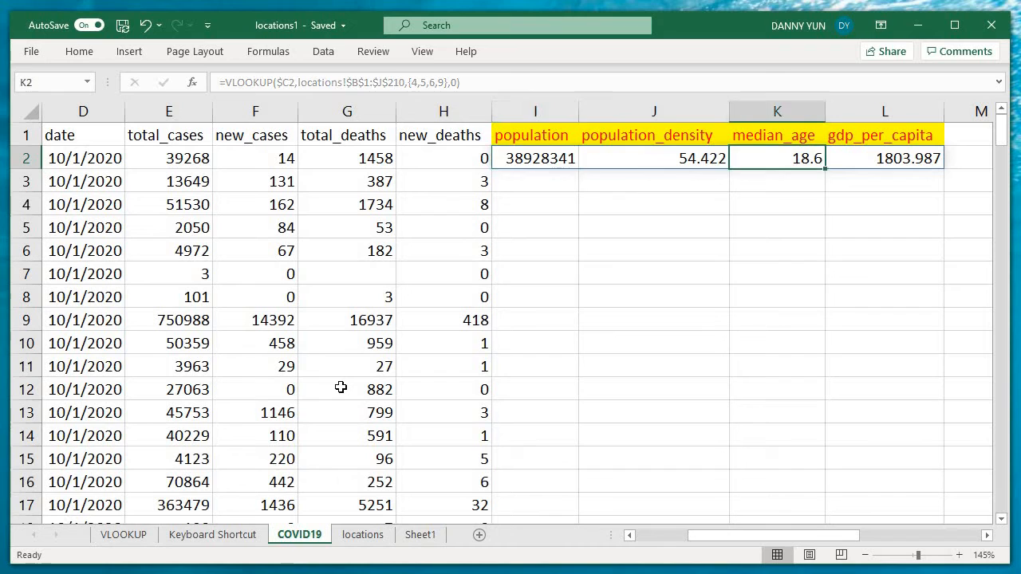
key("Left")
key("Left")
key("shift+Right")
key("shift+Right")
key("shift+Right")
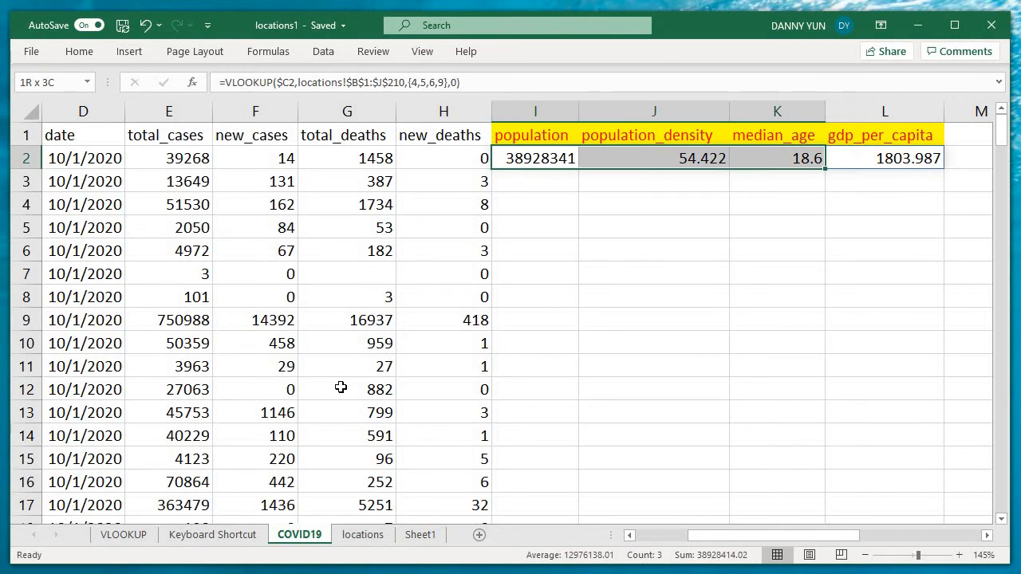
key("Right")
key("Left")
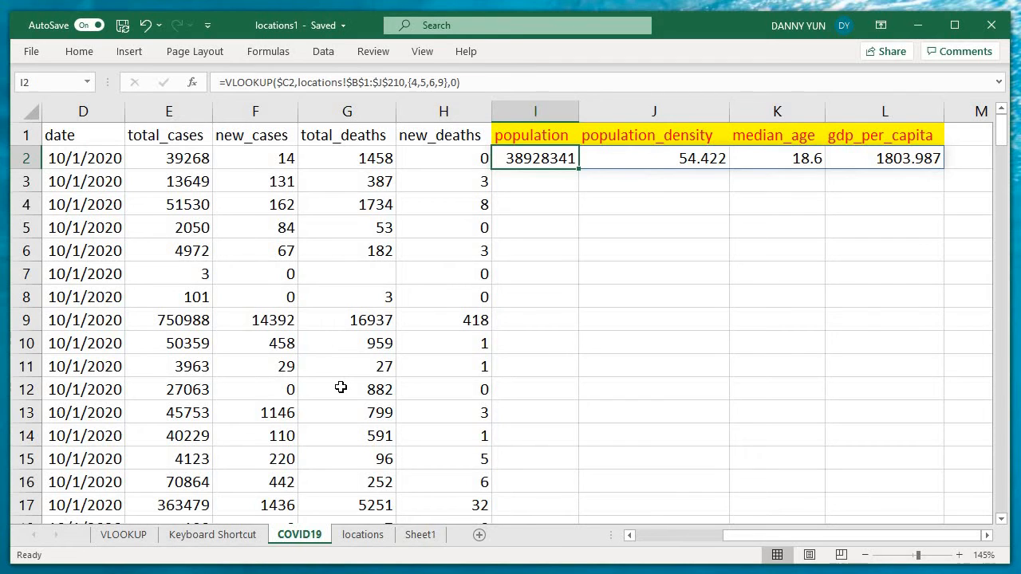
- Re-enter the VLOOKUP as an array formula across I2:L2 and fill it down through row 212
key("shift+Right")
key("shift+Right")
key("shift+Right")
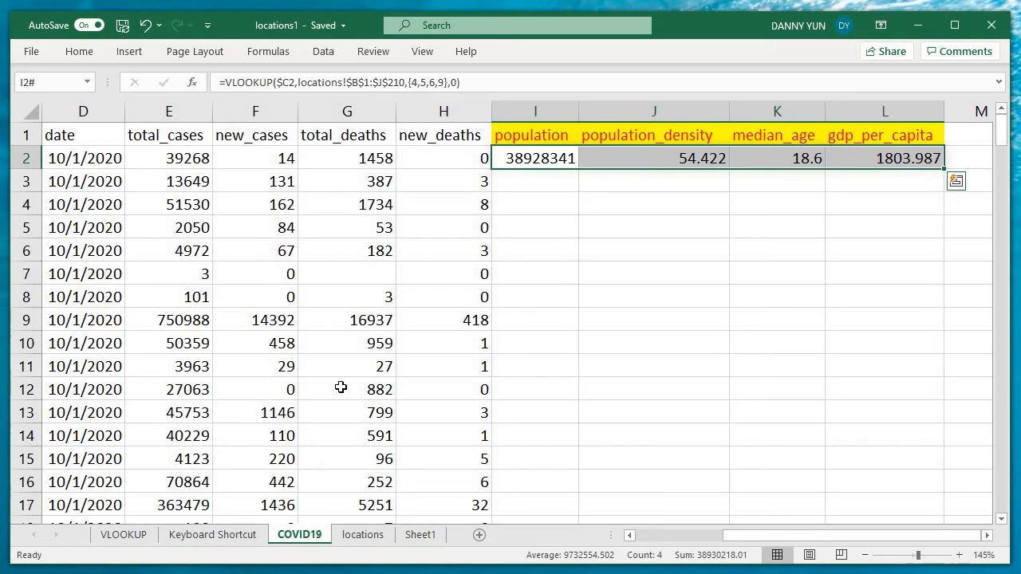
key("F2")
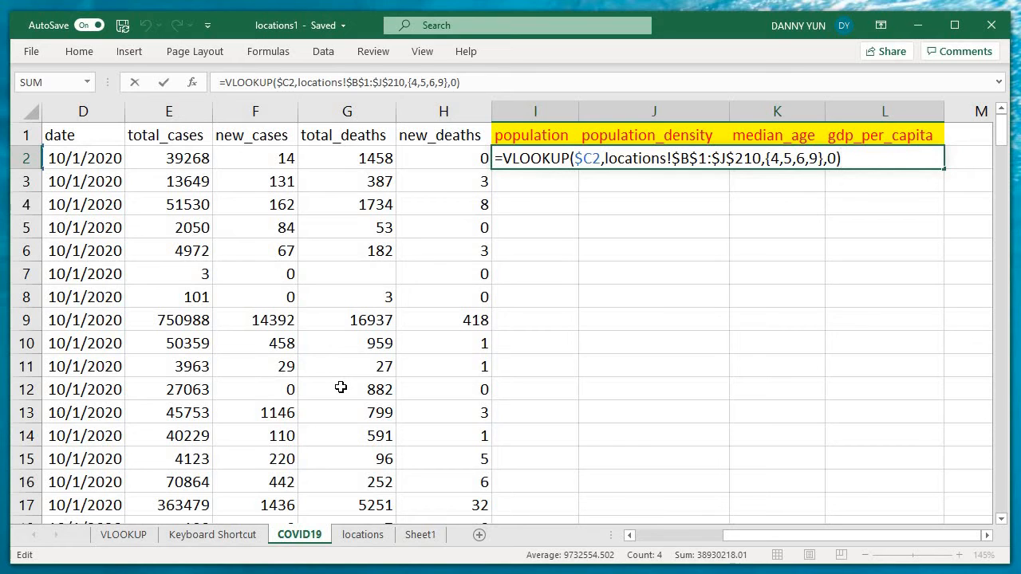
key("ctrl+shift+Return")
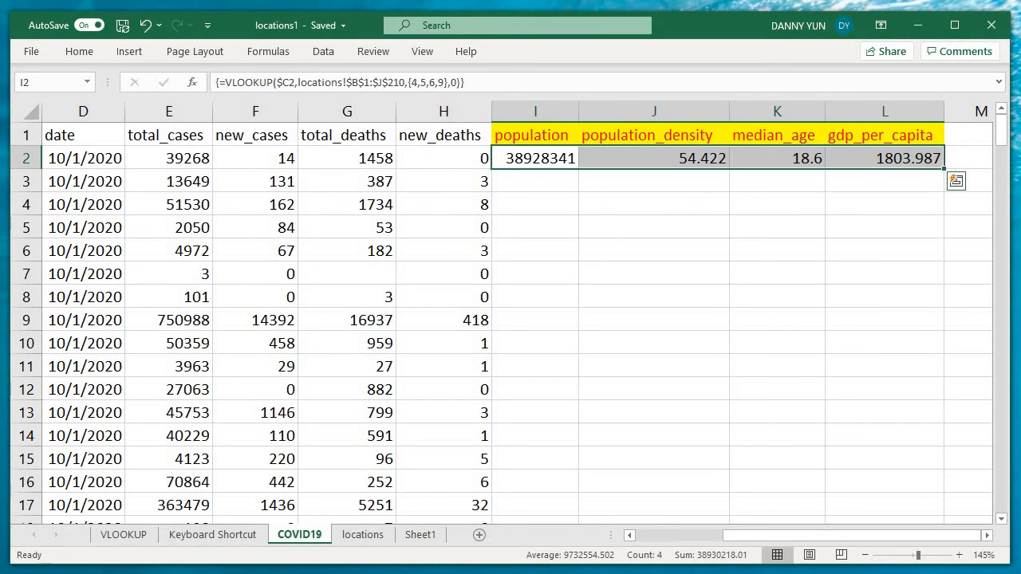
left_click_drag(946, 170, 898, 461)
key("Up")
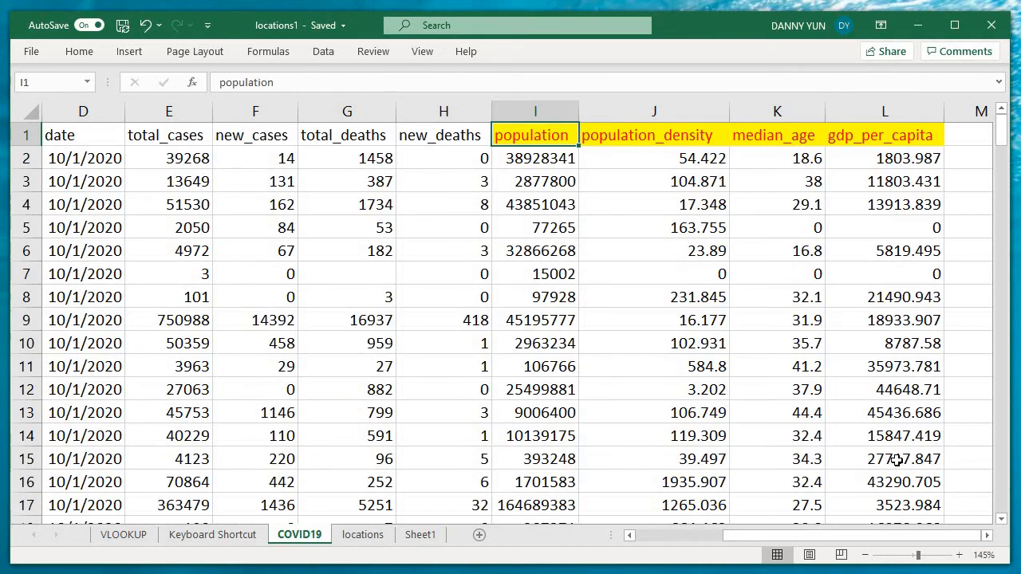
- Examine the World entry in row 209 and its location value, and return to the filled columns at the start of the data
key("ctrl+Down")
key("Up")
key("Up")
key("Up")
key("Left")
key("Left")
key("Left")
key("Left")
key("Left")
key("Left")
key("Left")
key("Left")
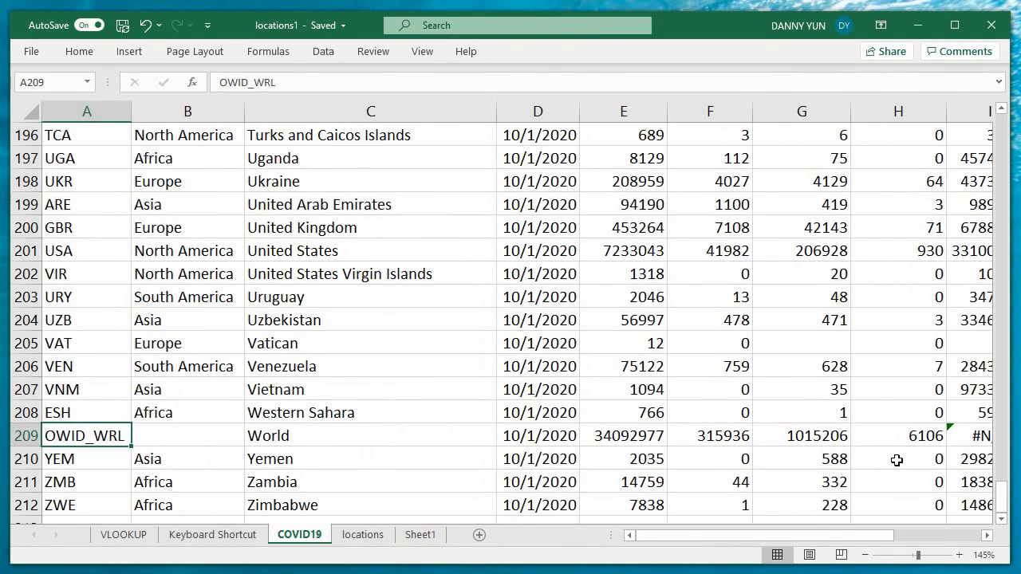
key("Right")
key("Right")
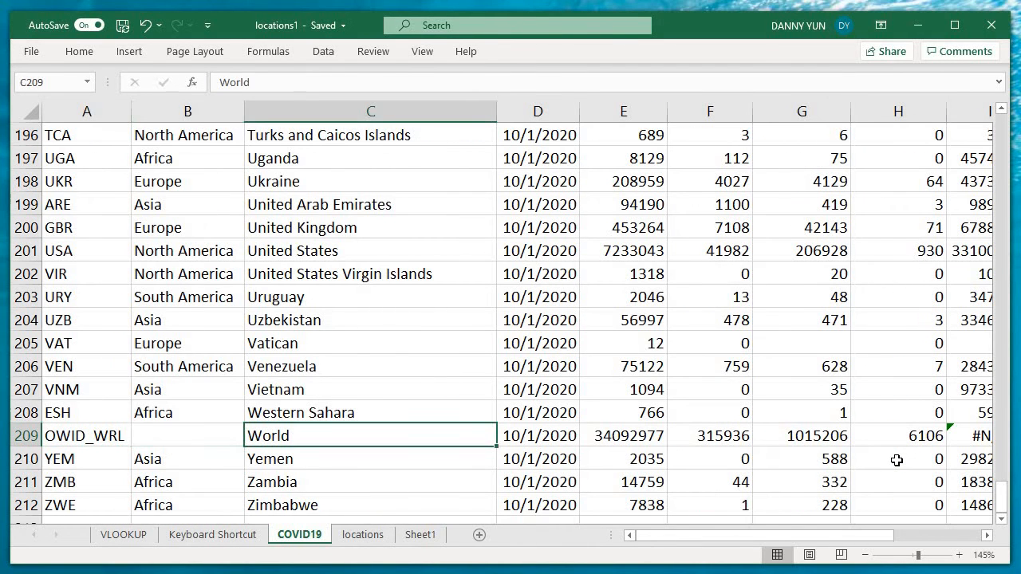
key("ctrl+Up")
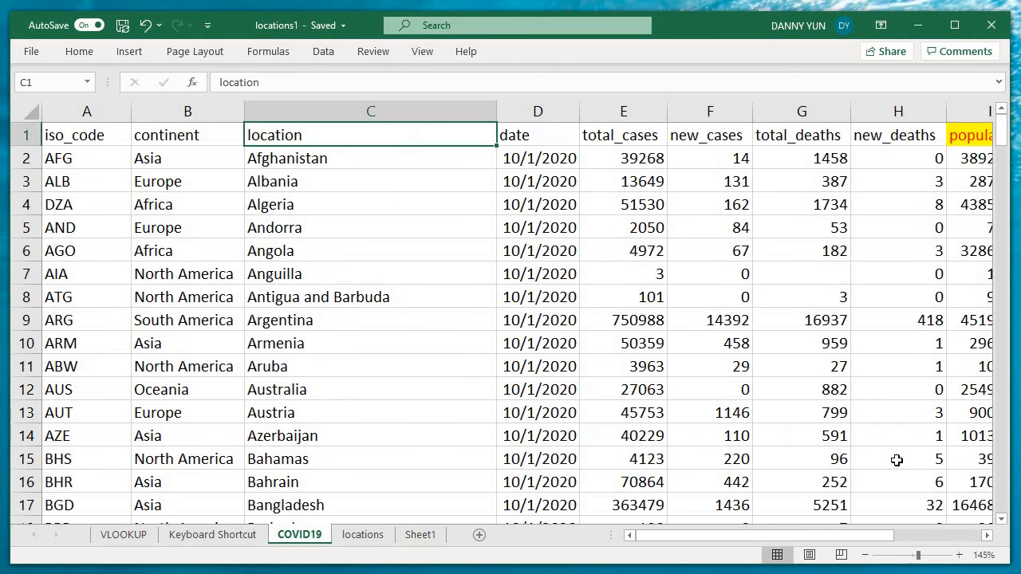
key("ctrl+Right")
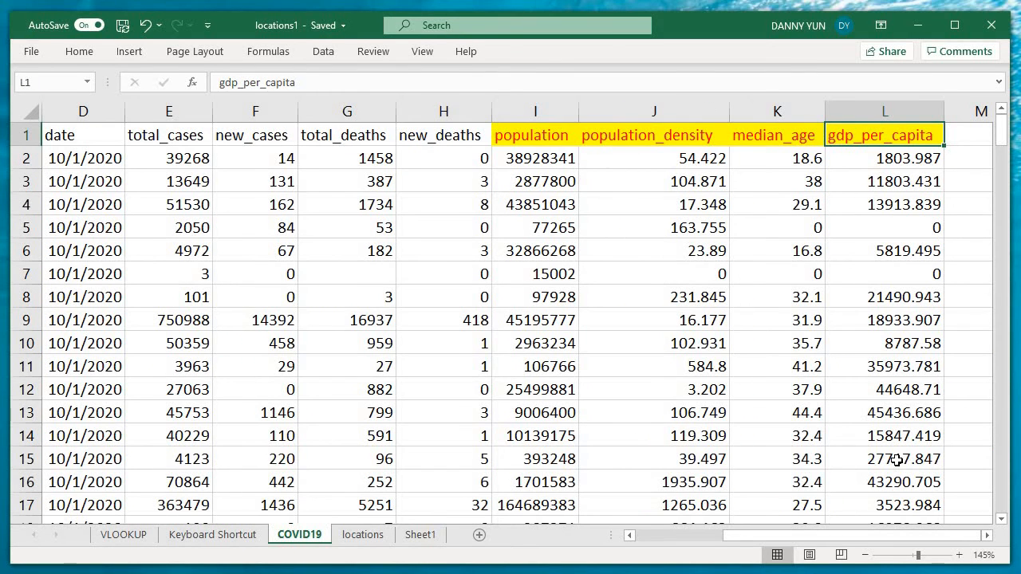
key("Down")
key("Right")
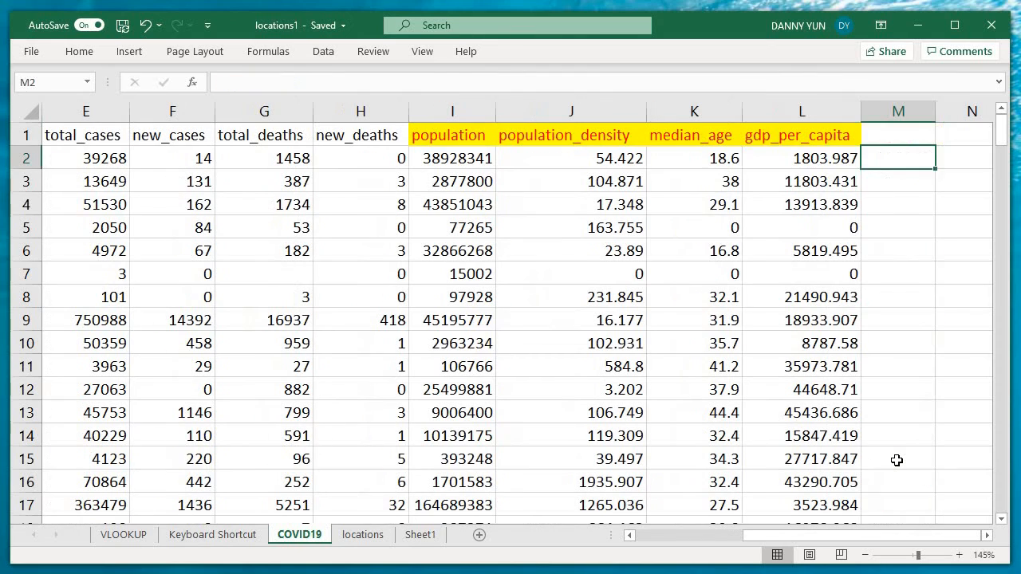
- Change the column index array of the VLOOKUP in I2:L2 to {9,4,5,6} and enter it as an array formula
key("Left")
key("shift+Left")
key("shift+Left")
key("shift+Left")
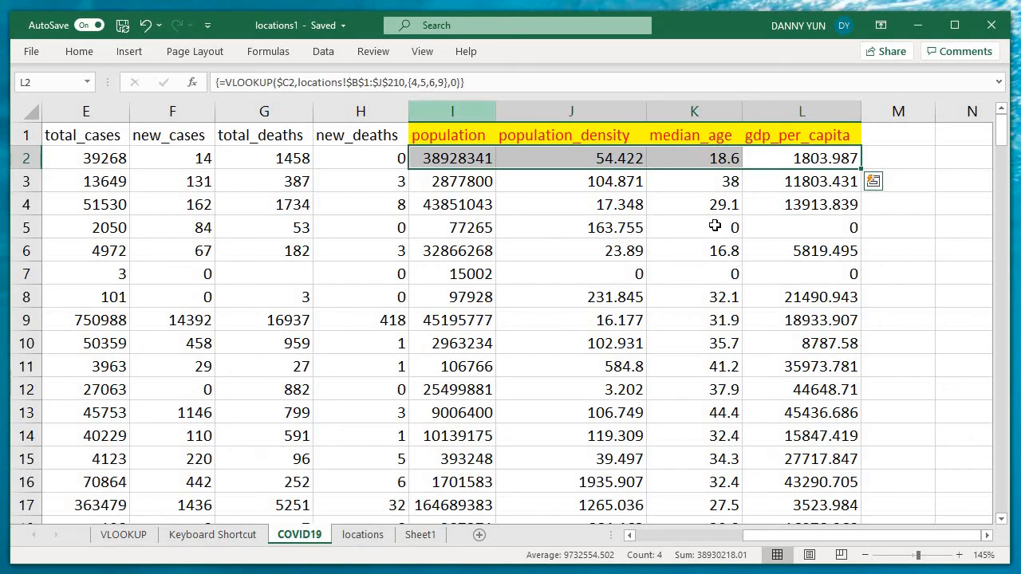
key("F2")
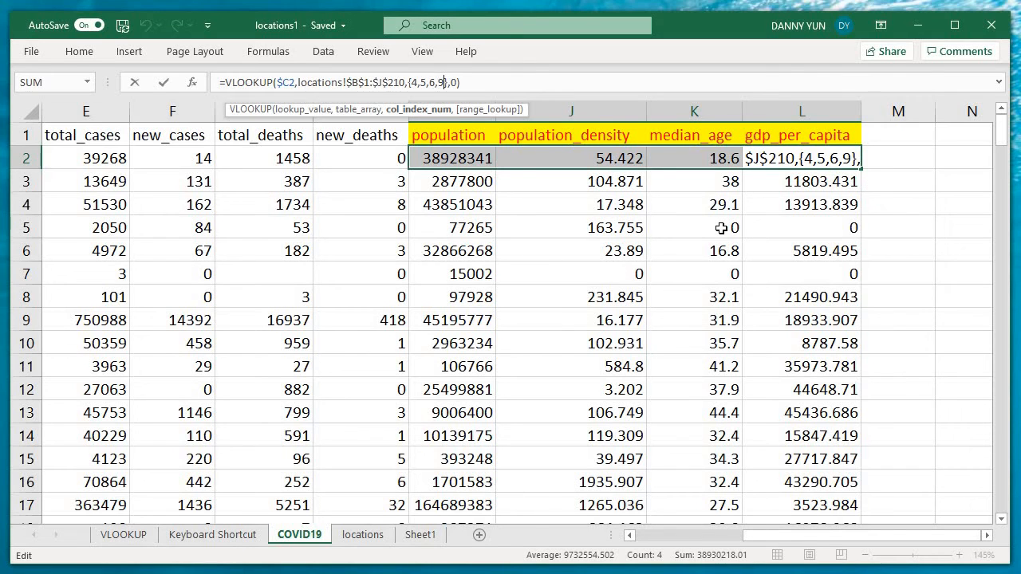
key("shift+Left")
key("shift+Left")
key("shift+Left")
key("shift+Left")
key("shift+Left")
key("shift+Left")
key("shift+Left")
key("shift+Left")
key("shift+Left")
type("9")
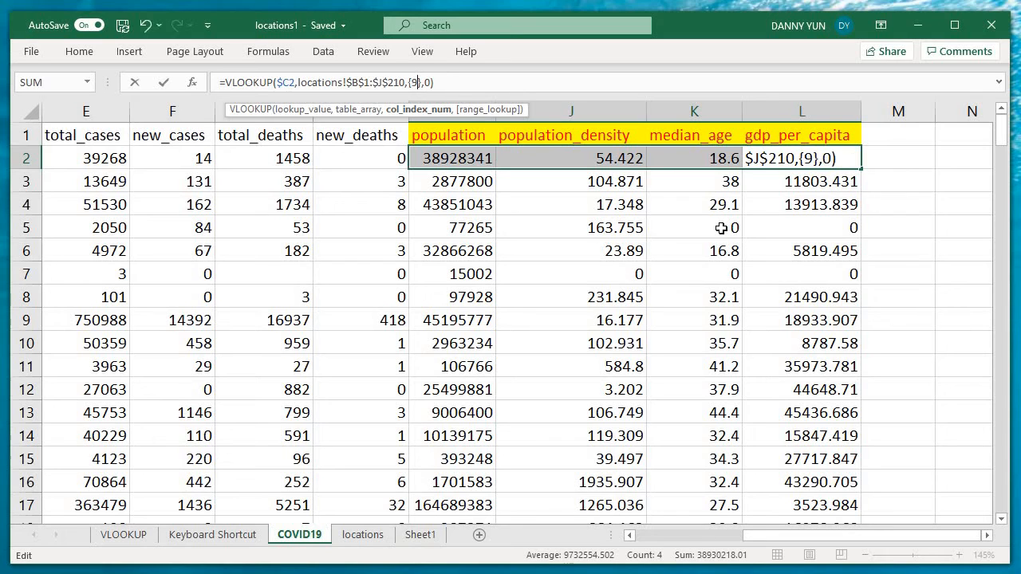
type(",4,5,6")
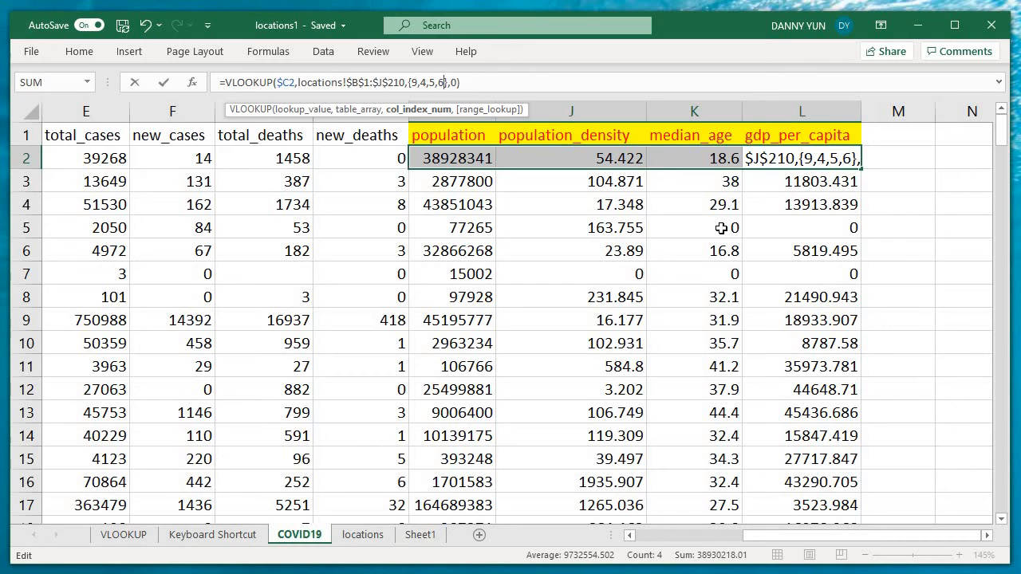
key("ctrl+shift+Return")
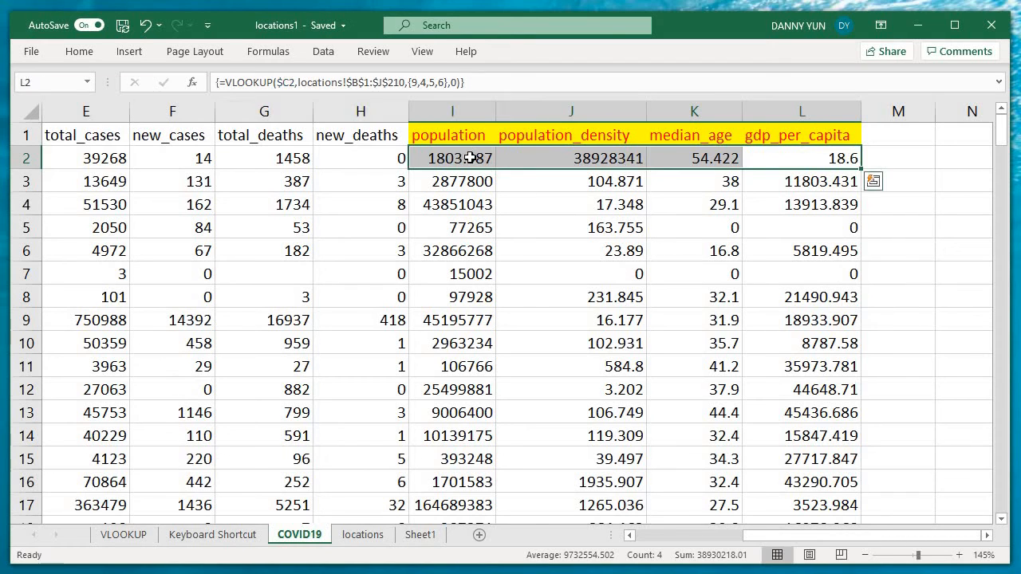
- Check the reordered results in row 2 and move the gdp_per_capita heading from L1 to N1
left_click(474, 152)
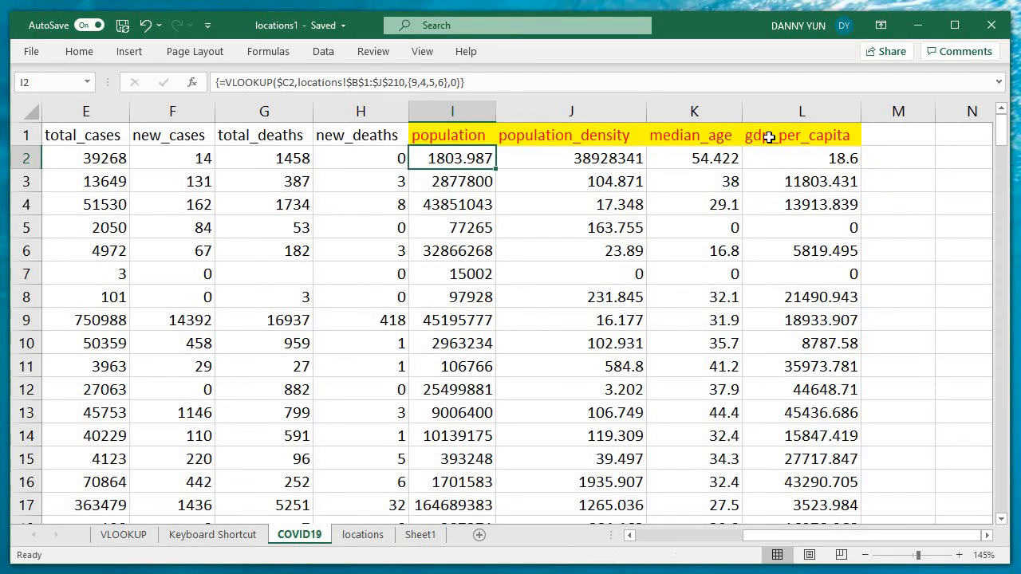
key("Right")
left_click(686, 159, "shift")
key("Right")
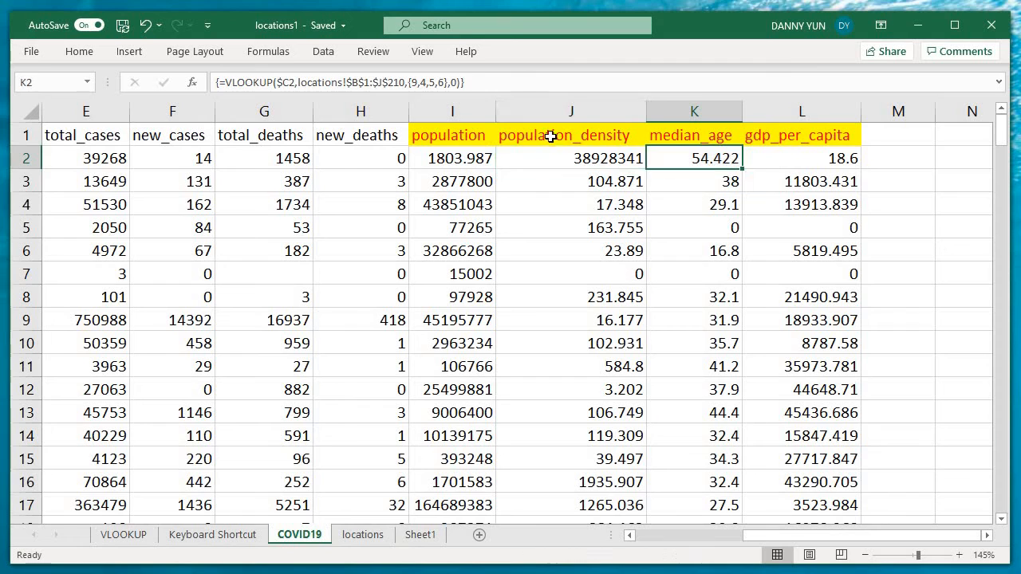
left_click(548, 135)
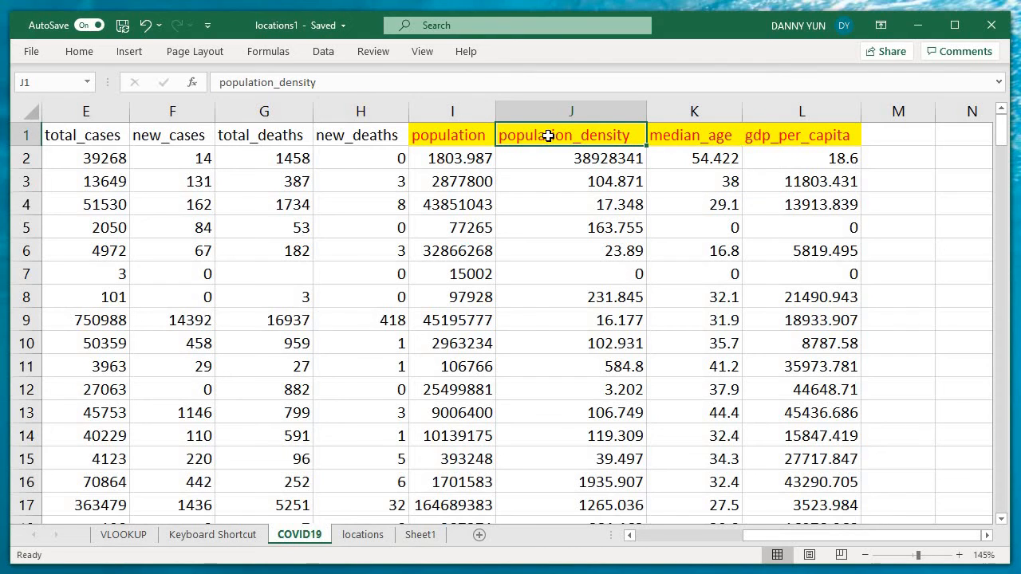
key("Right")
key("Right")
key("ctrl+c")
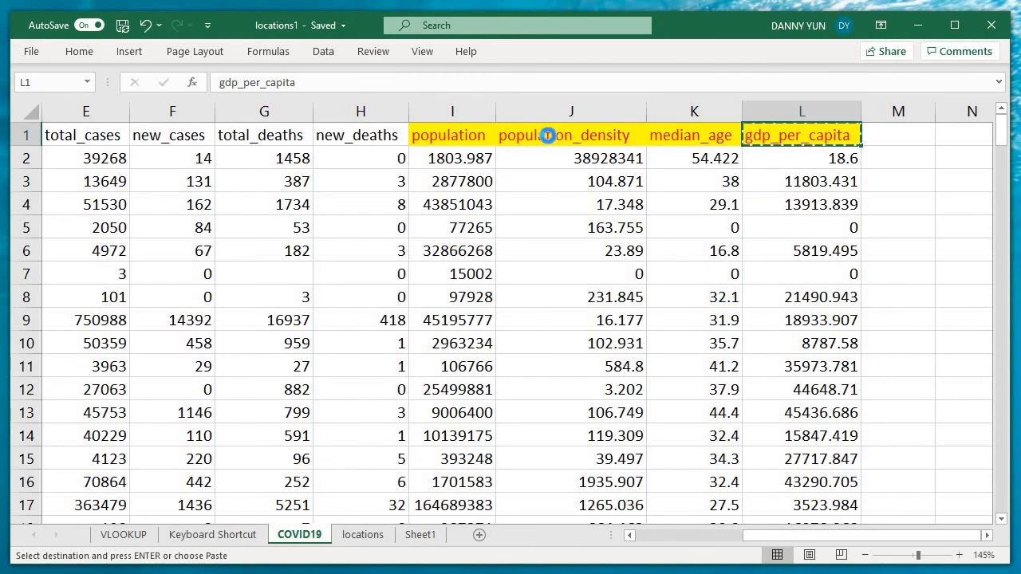
key("Right")
key("Right")
key("ctrl+v")
- Shift the population, population_density and median_age headings one column over, from I1:K1 to J1:L1
left_click(548, 136)
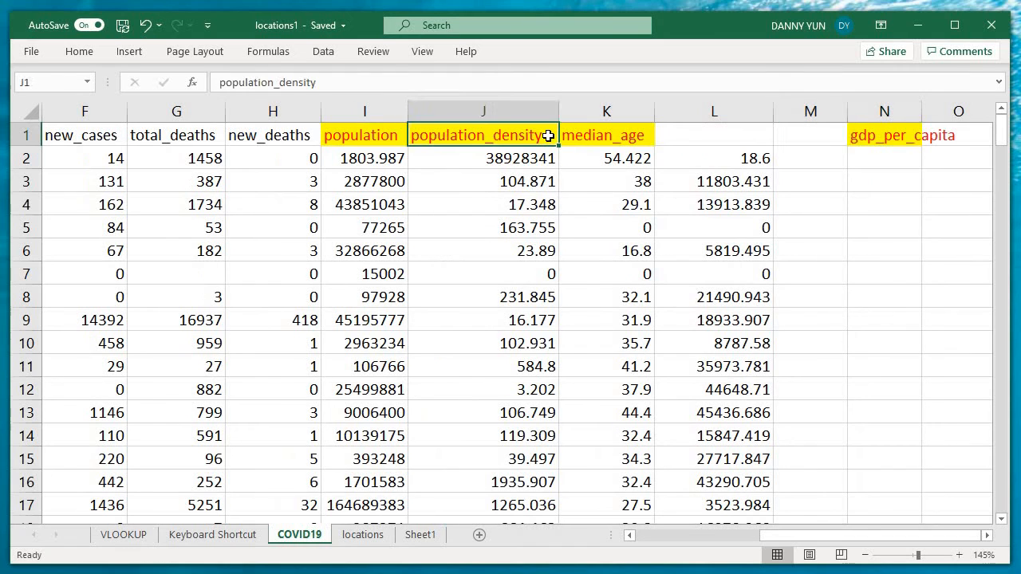
key("Left")
key("shift+Right")
key("shift+Right")
key("ctrl+x")
key("Right")
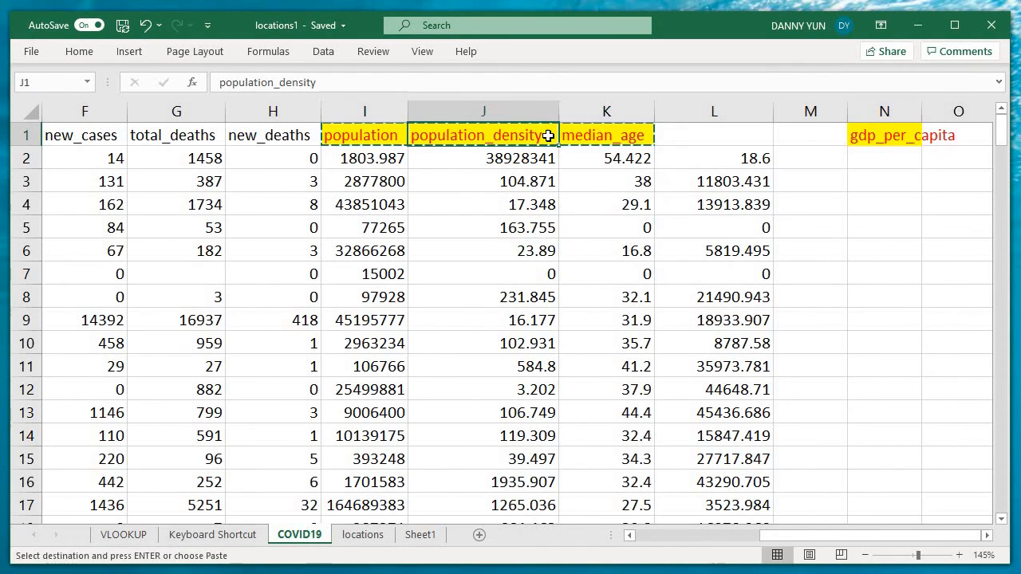
key("ctrl+v")
- Move the gdp_per_capita heading from N1 to I1, ahead of the population heading
key("Right")
key("Right")
key("Right")
key("ctrl+x")
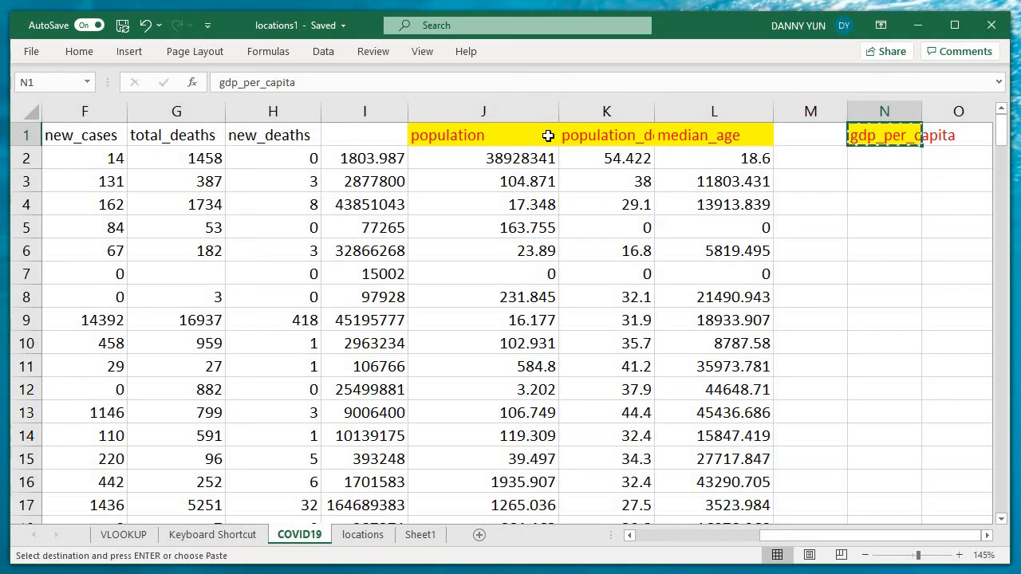
key("Left")
key("Left")
key("Left")
key("Left")
key("Left")
key("Return")
key("Right")
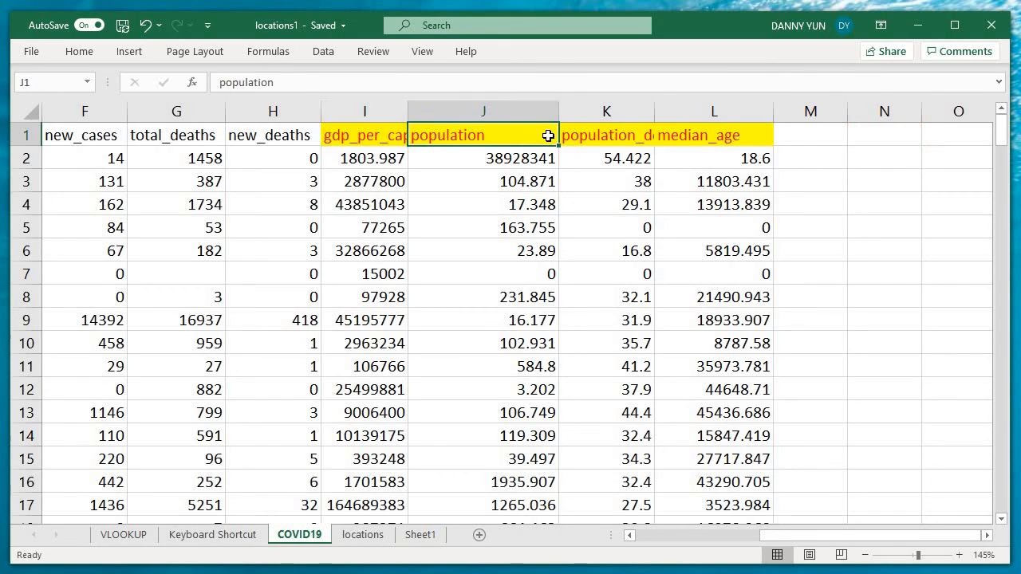
- Examine the order of the column index numbers inside the VLOOKUP array formula in I2, keeping it as an array formula
key("Left")
key("Down")
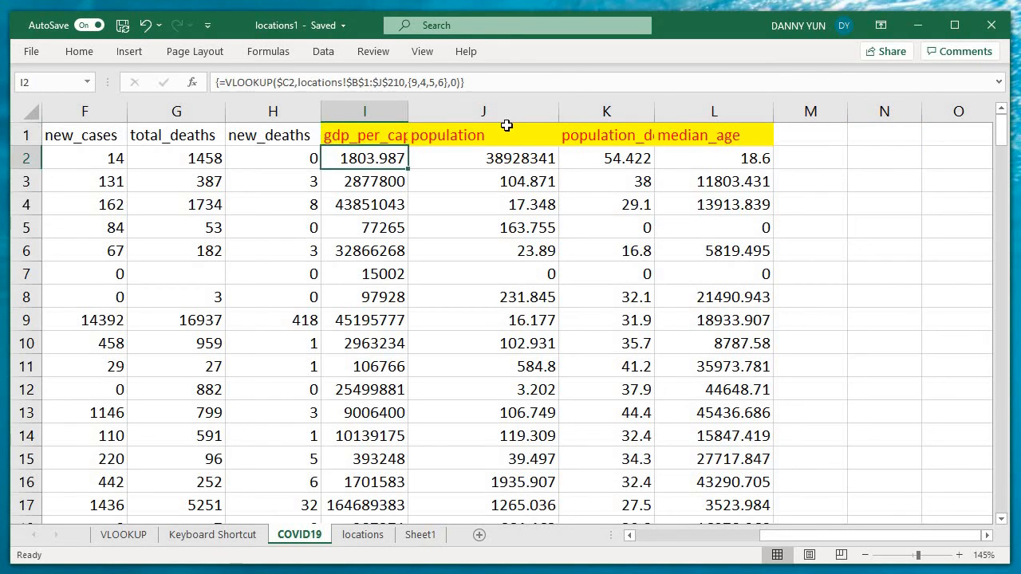
key("F2")
key("Left")
key("Left")
key("Left")
key("Left")
key("Left")
key("Left")
key("Left")
key("Left")
key("Left")
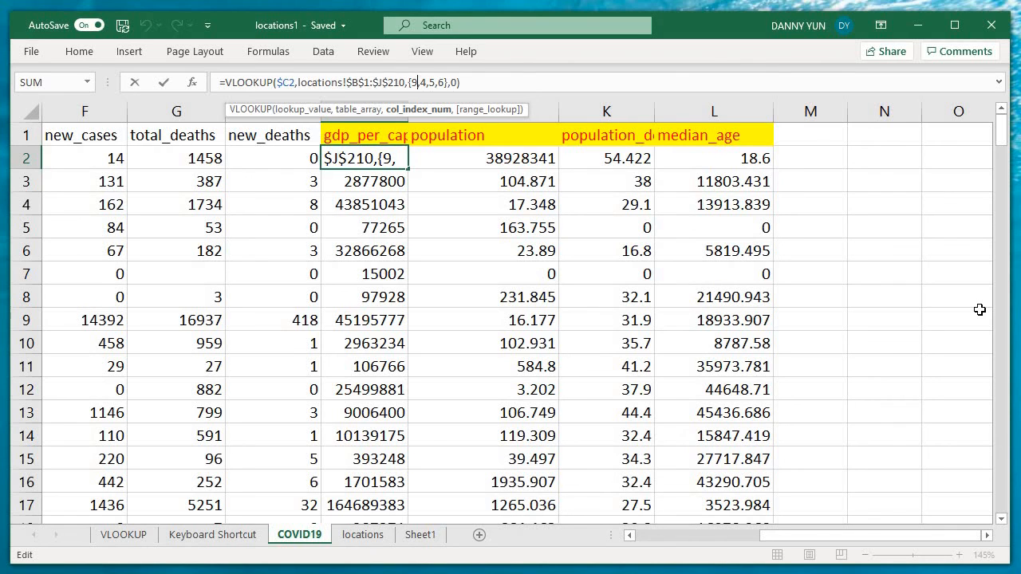
key("Right")
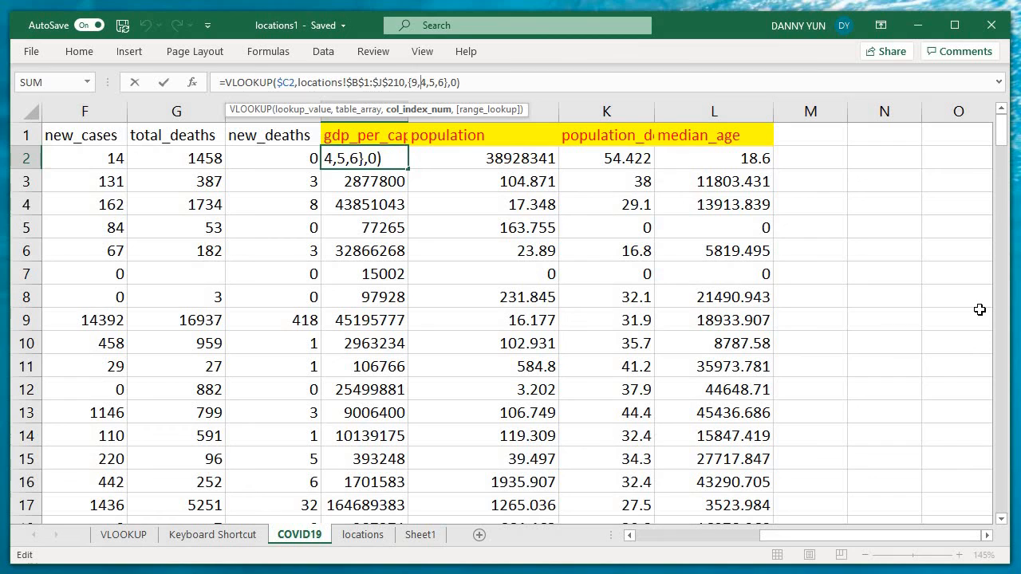
key("Left")
key("Left")
key("Left")
key("Right")
key("Right")
key("Right")
key("Right")
key("Right")
key("Right")
key("Right")
key("Right")
key("Right")
key("Right")
key("Right")
key("Right")
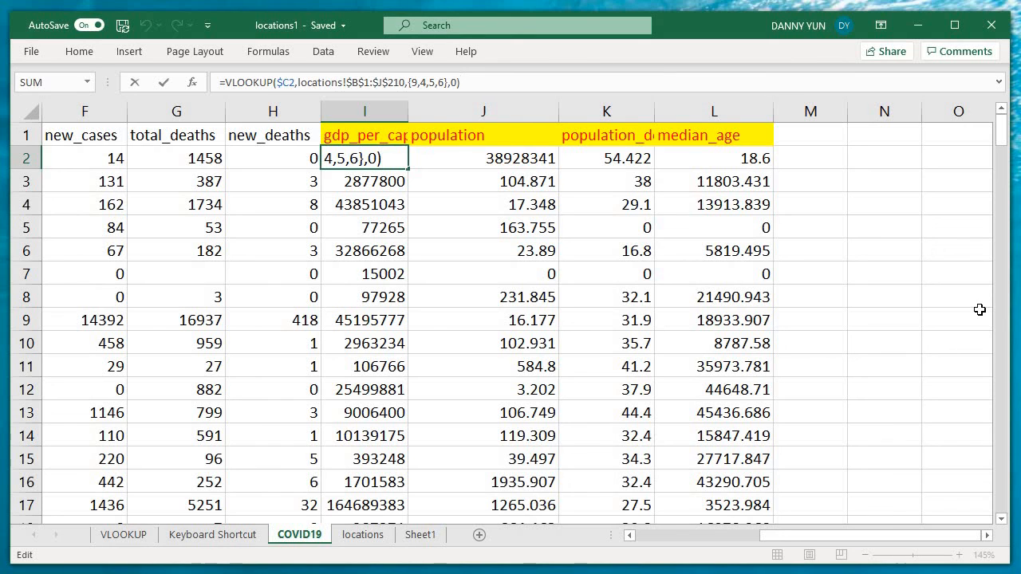
key("ctrl+shift+Return")
- Try to clear only I2 within the I2:L2 array and to overwrite it with the letter d
key("shift+Right")
key("shift+Right")
key("shift+Right")
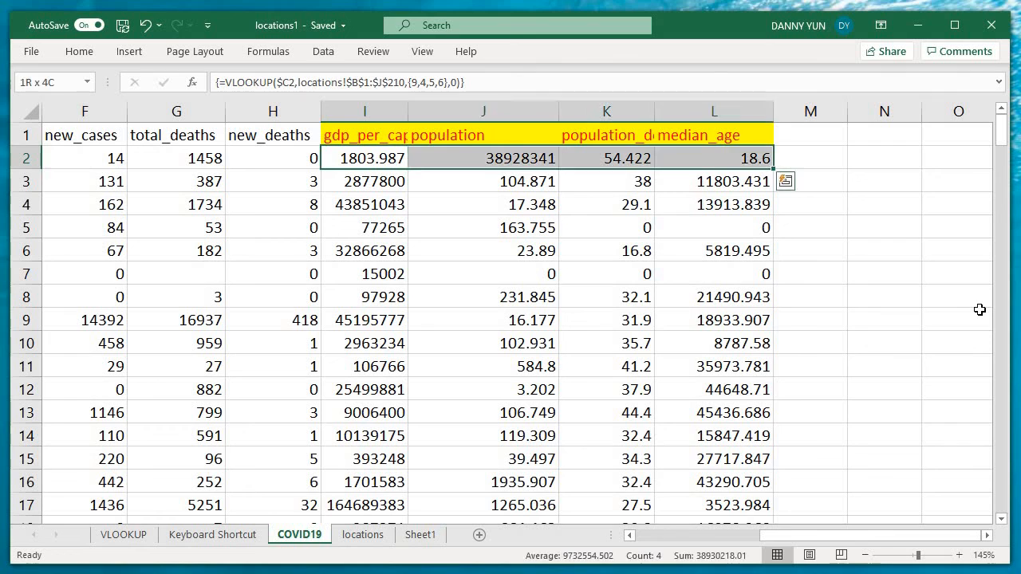
key("shift+Left")
key("shift+Left")
key("shift+Left")
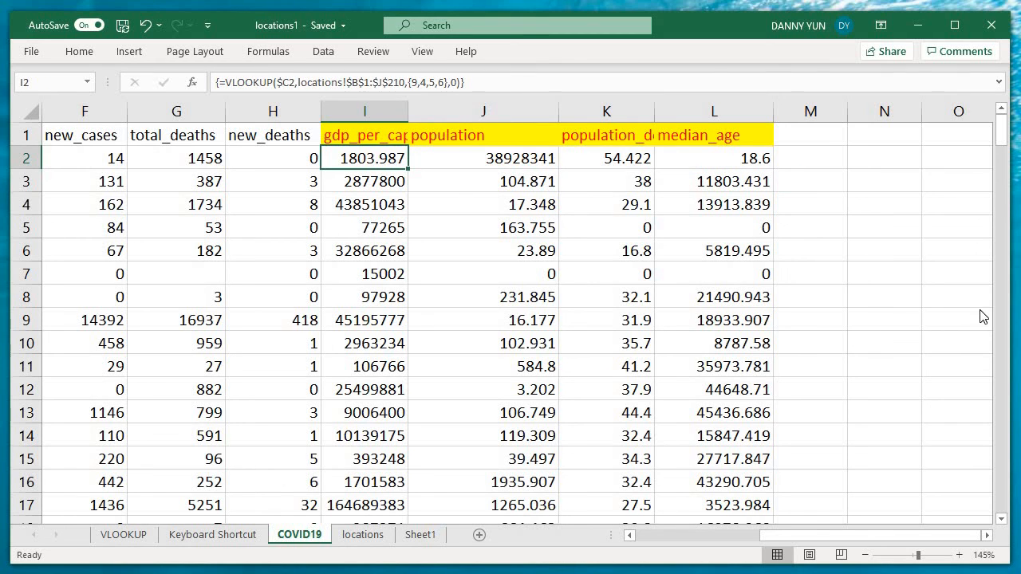
key("Delete")
key("Return")
type("d")
key("Return")
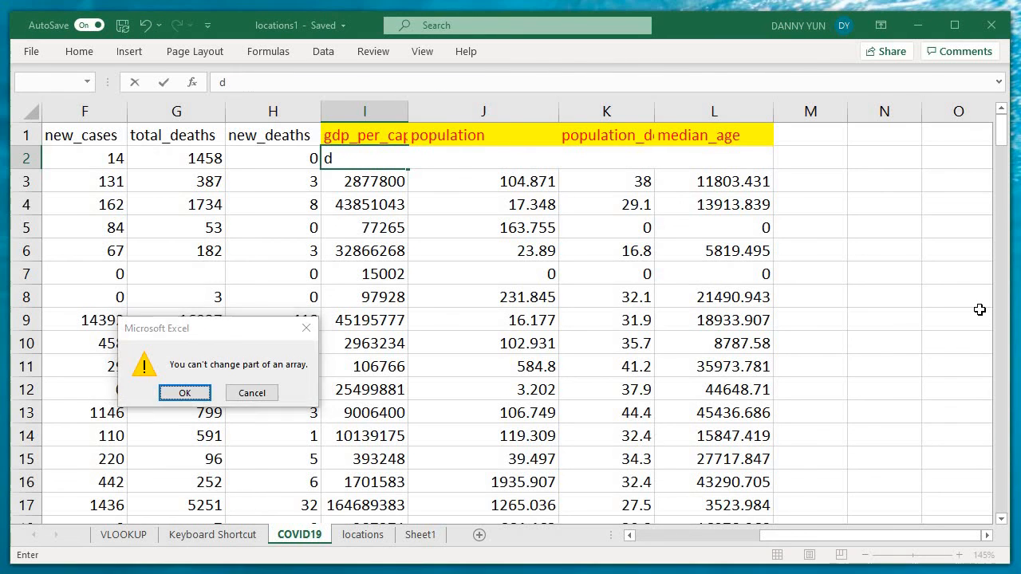
key("Escape")
- Select the whole array range I2:L2 and save the workbook
key("shift+Right")
key("shift+Left")
key("shift+Right")
key("shift+Right")
key("shift+Right")
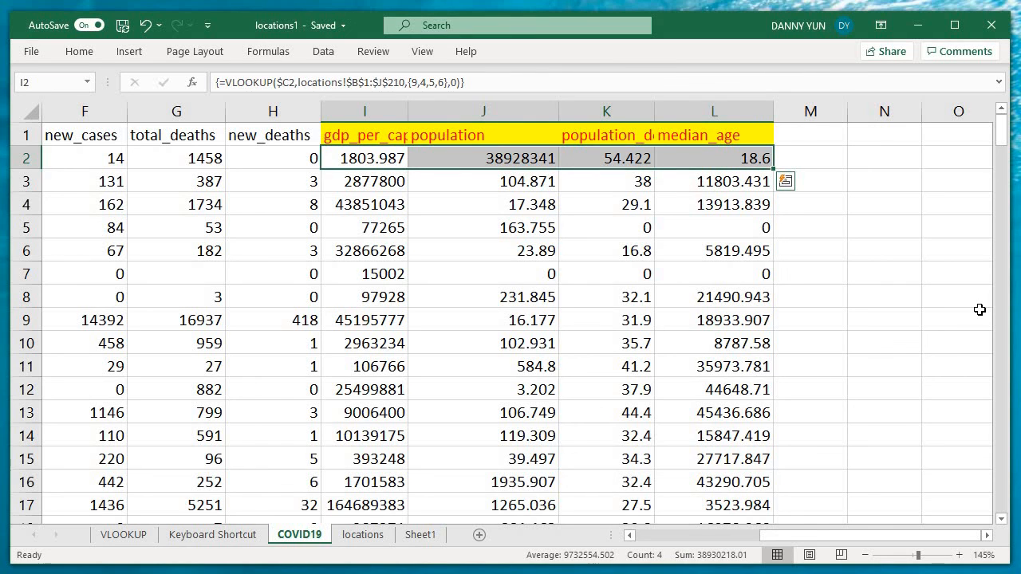
key("ctrl+s")
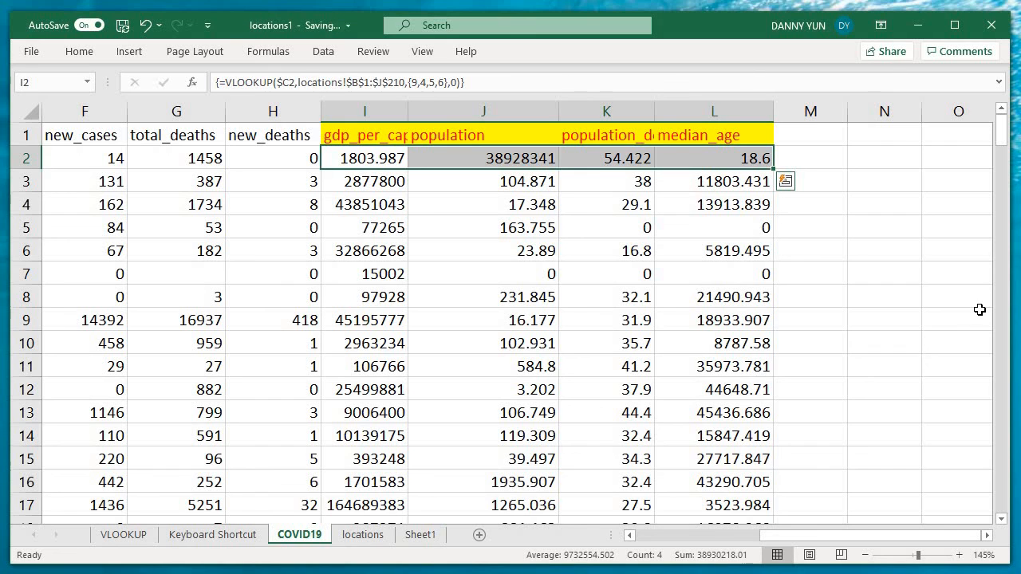